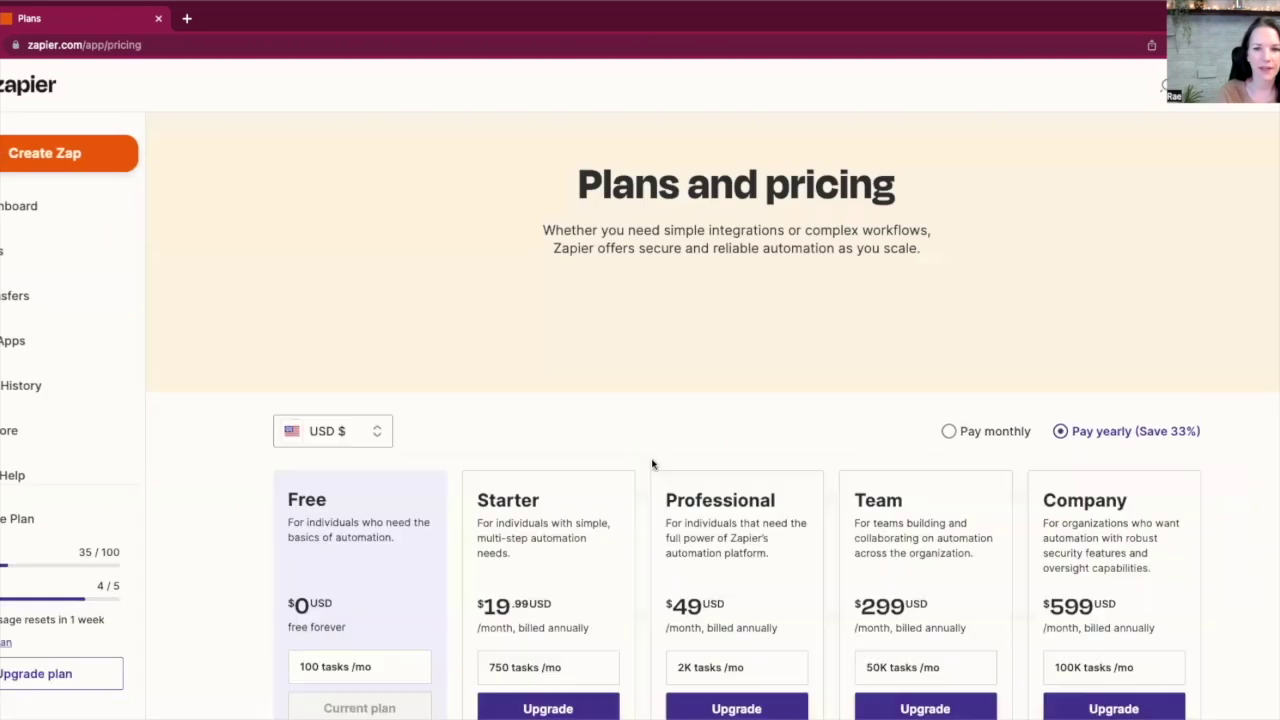
pyautogui.scroll(-3, 652, 463)
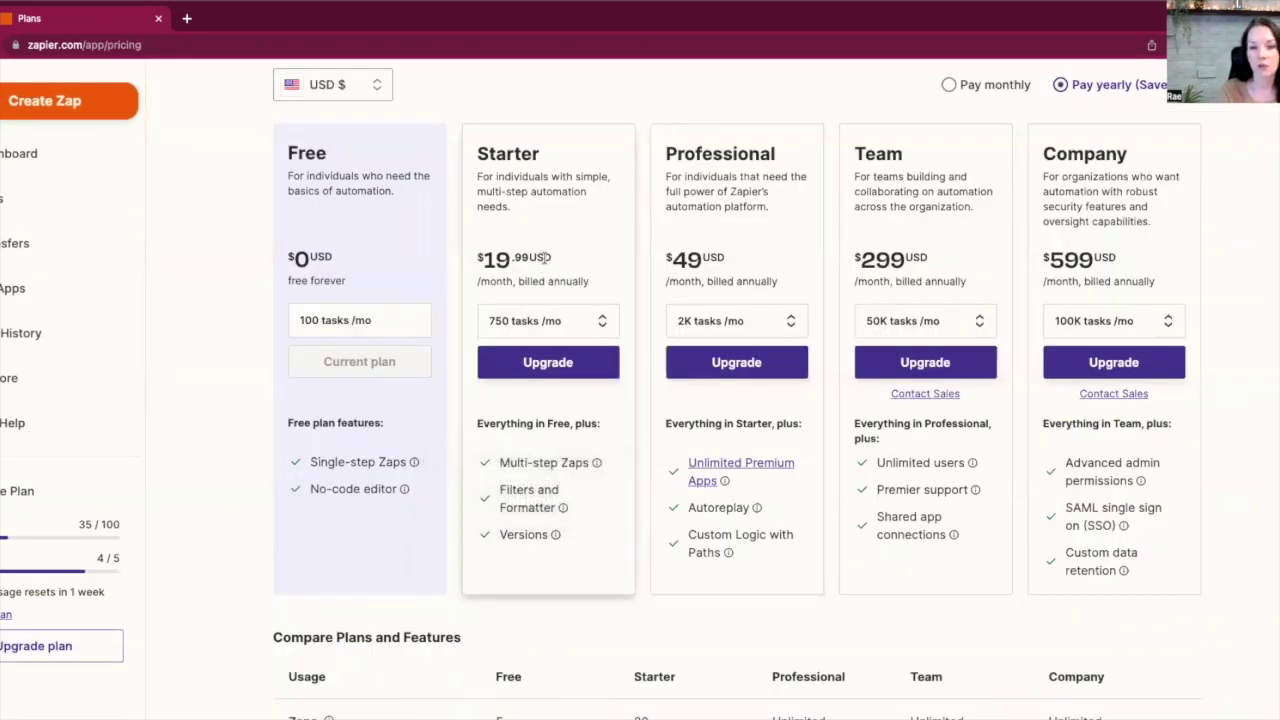
pyautogui.moveTo(585, 468)
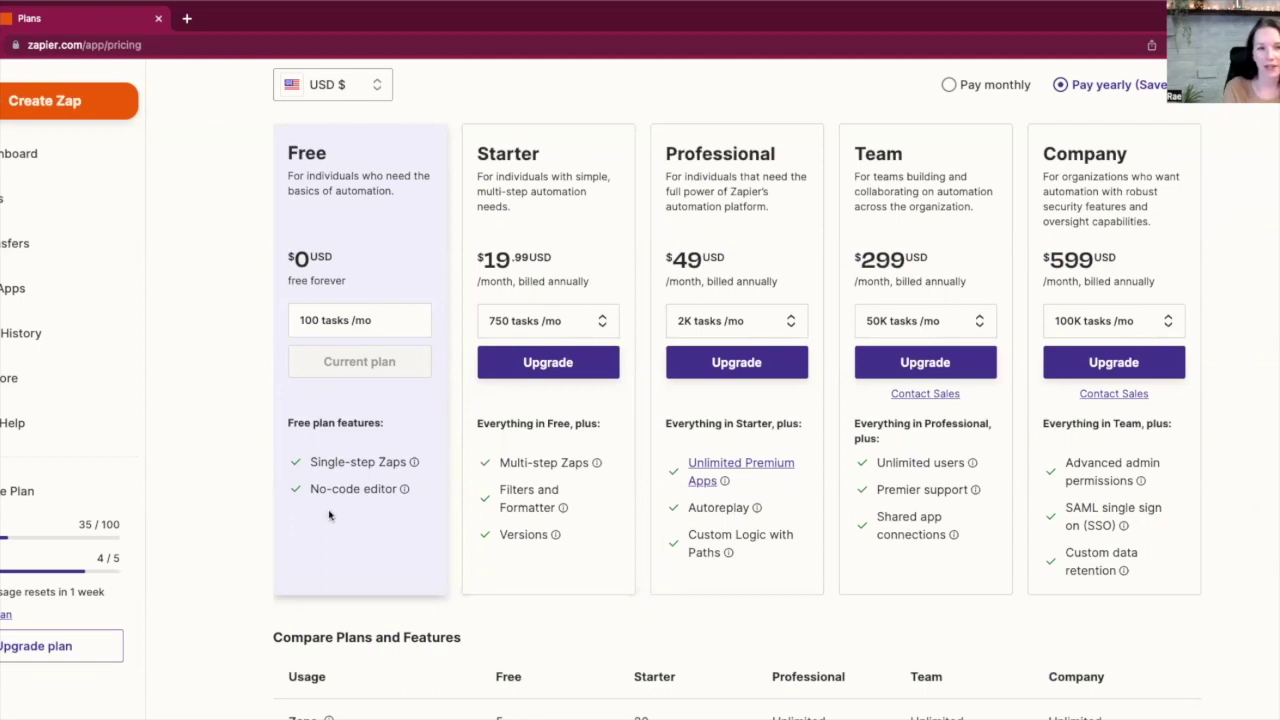
pyautogui.scroll(-1, 350, 515)
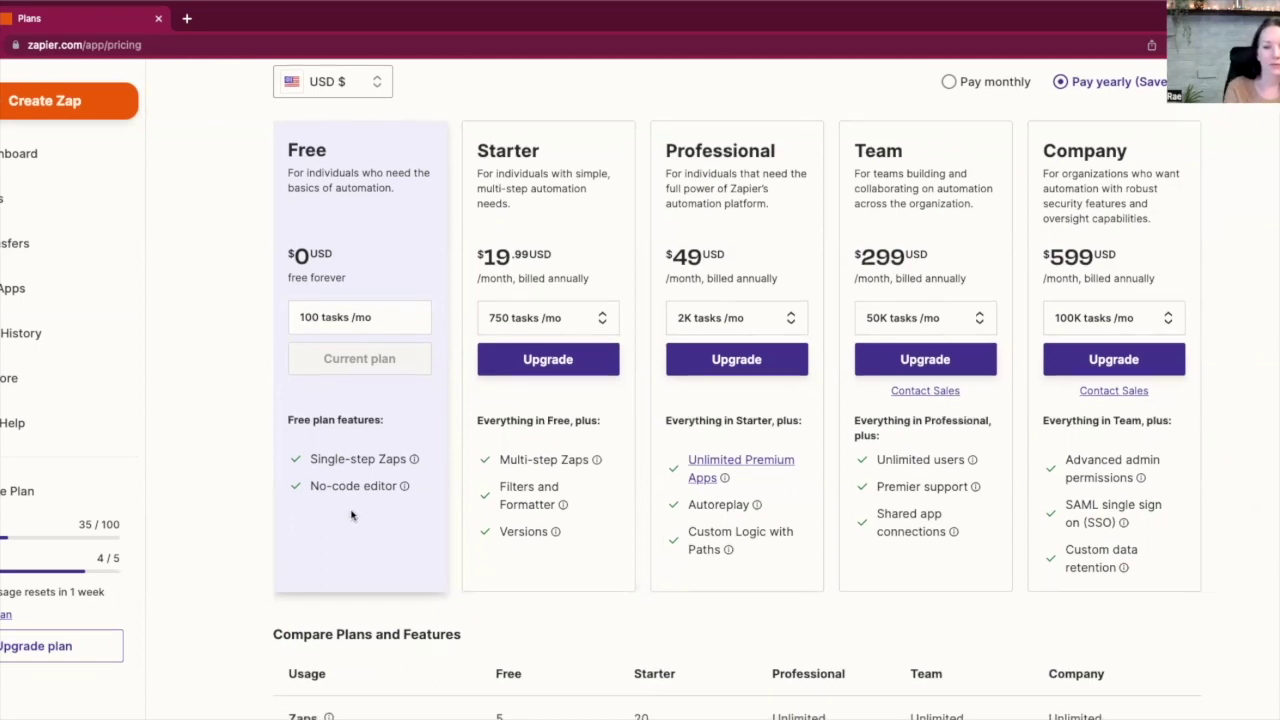
pyautogui.scroll(1, 351, 515)
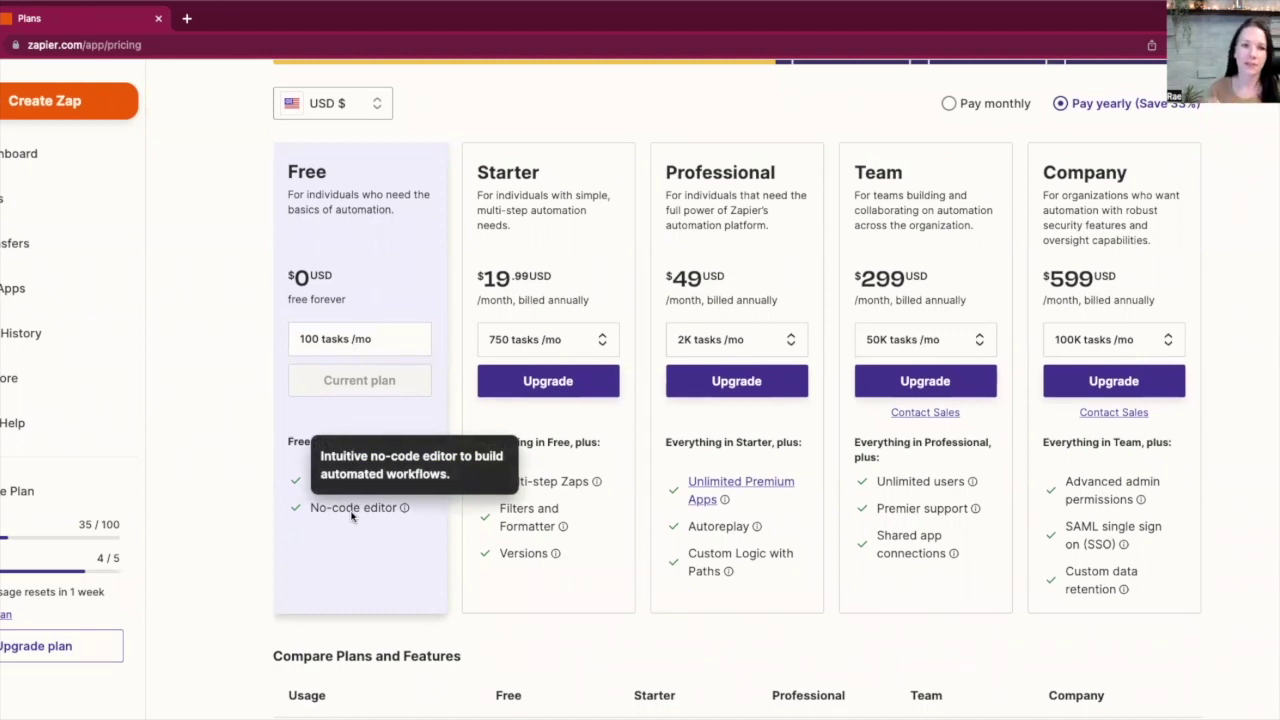
# Open the Home folder's Zaps list and bring up the + Create menu
pyautogui.click(3, 207)
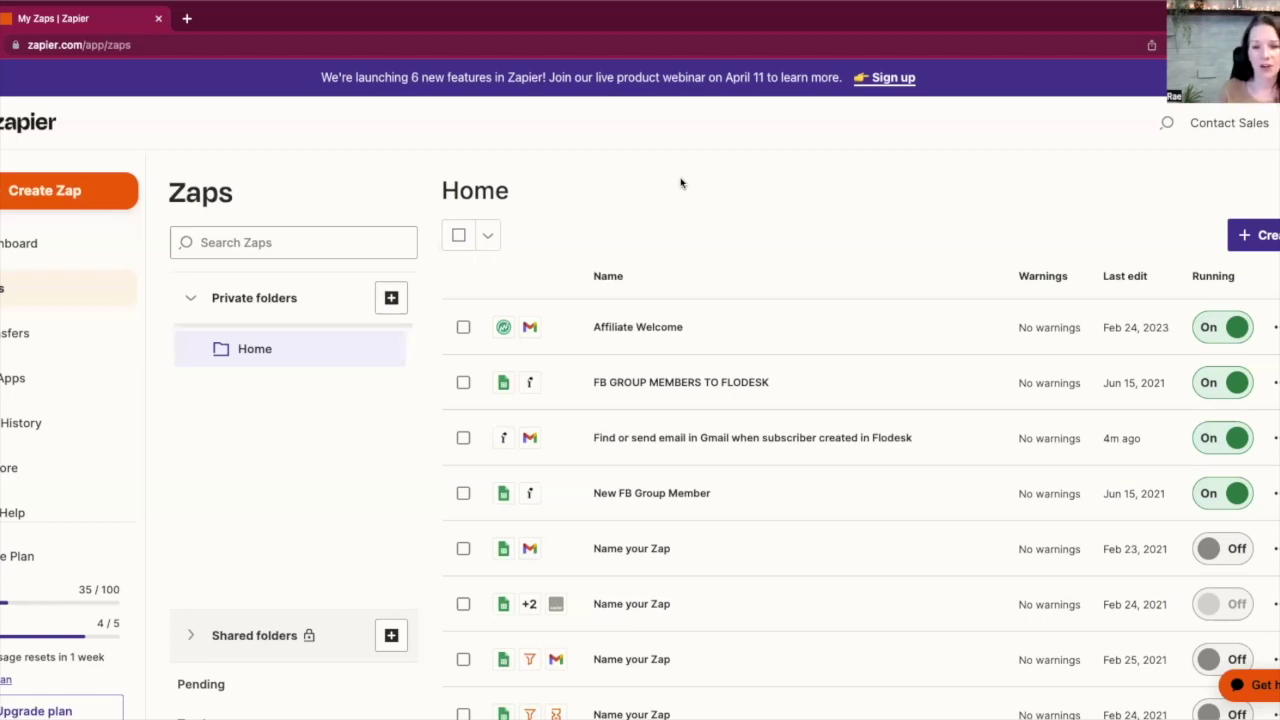
pyautogui.click(1252, 236)
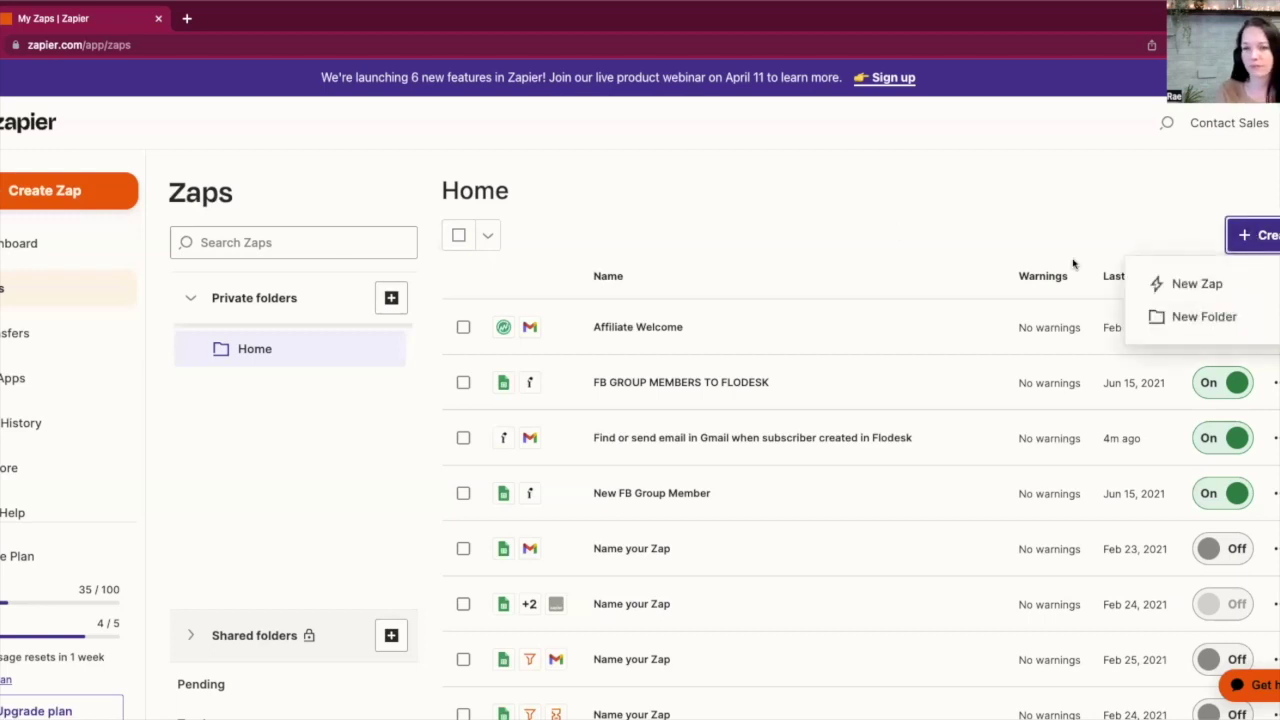
# Start a new Zap and pick Google Forms as the trigger app from a 'google' search
pyautogui.click(1186, 287)
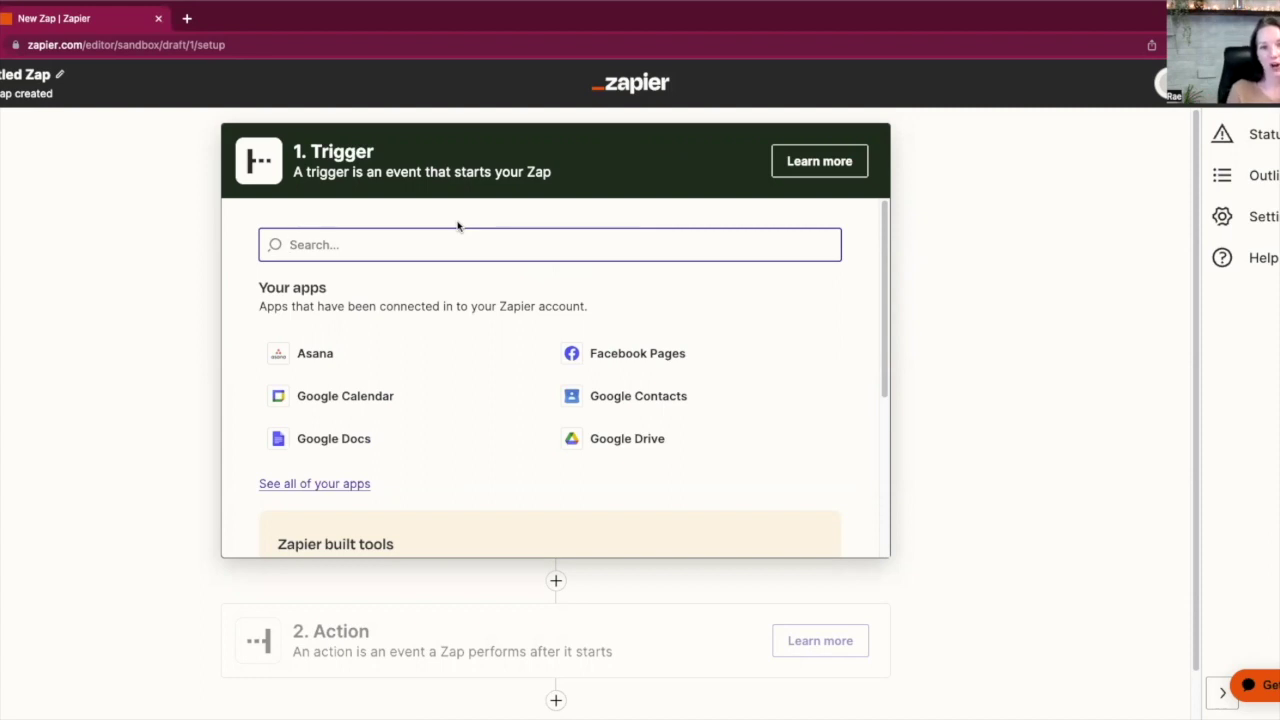
pyautogui.write('google')
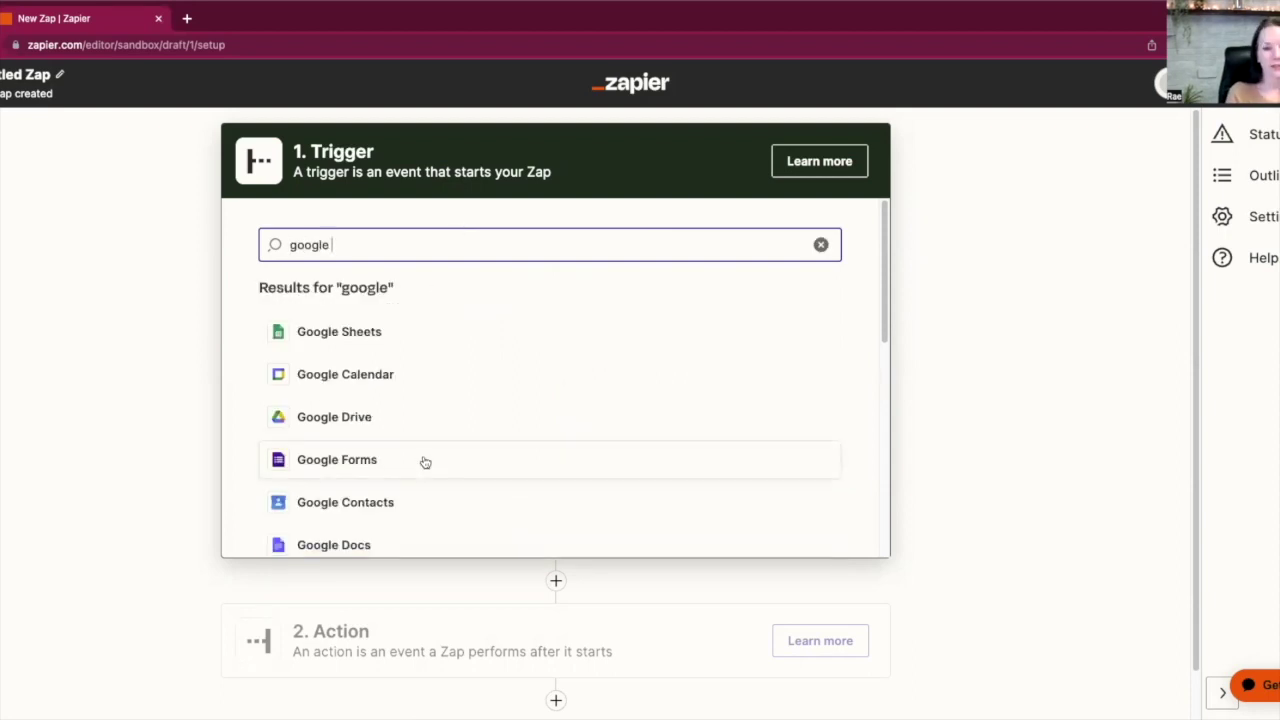
pyautogui.click(423, 380)
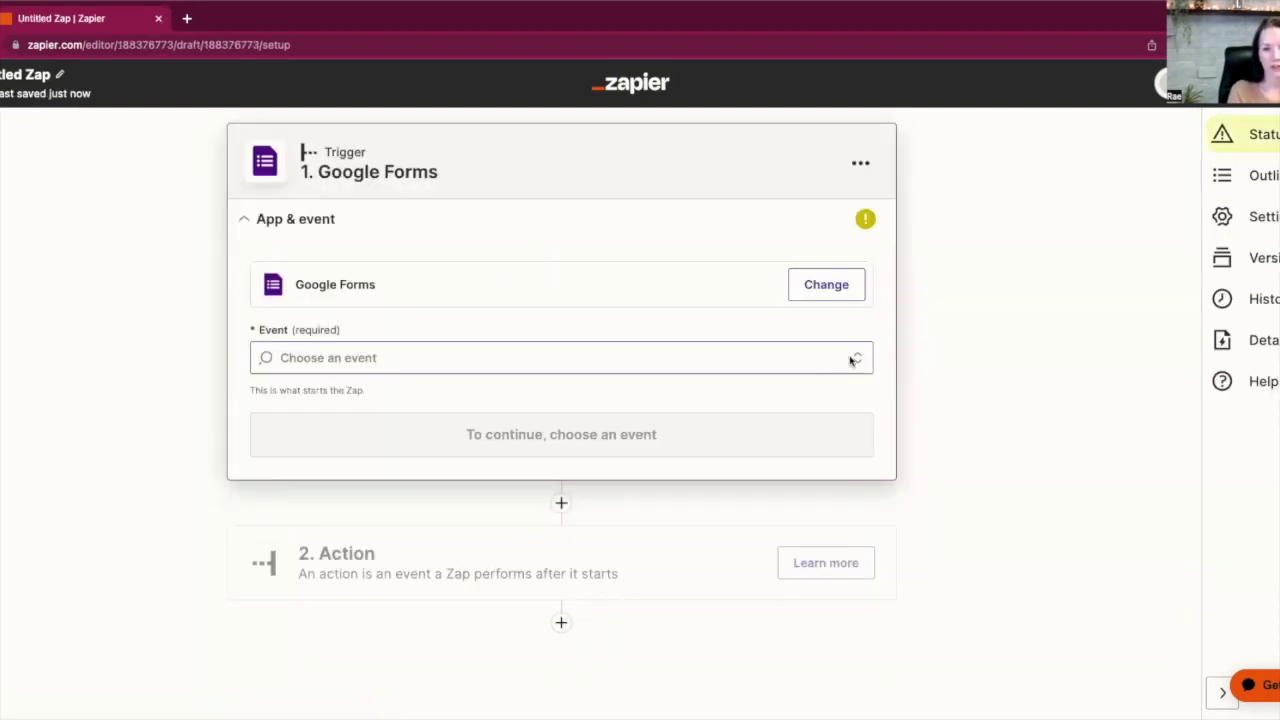
# Set the trigger event to New Form Response and connect the Google Forms account
pyautogui.click(851, 360)
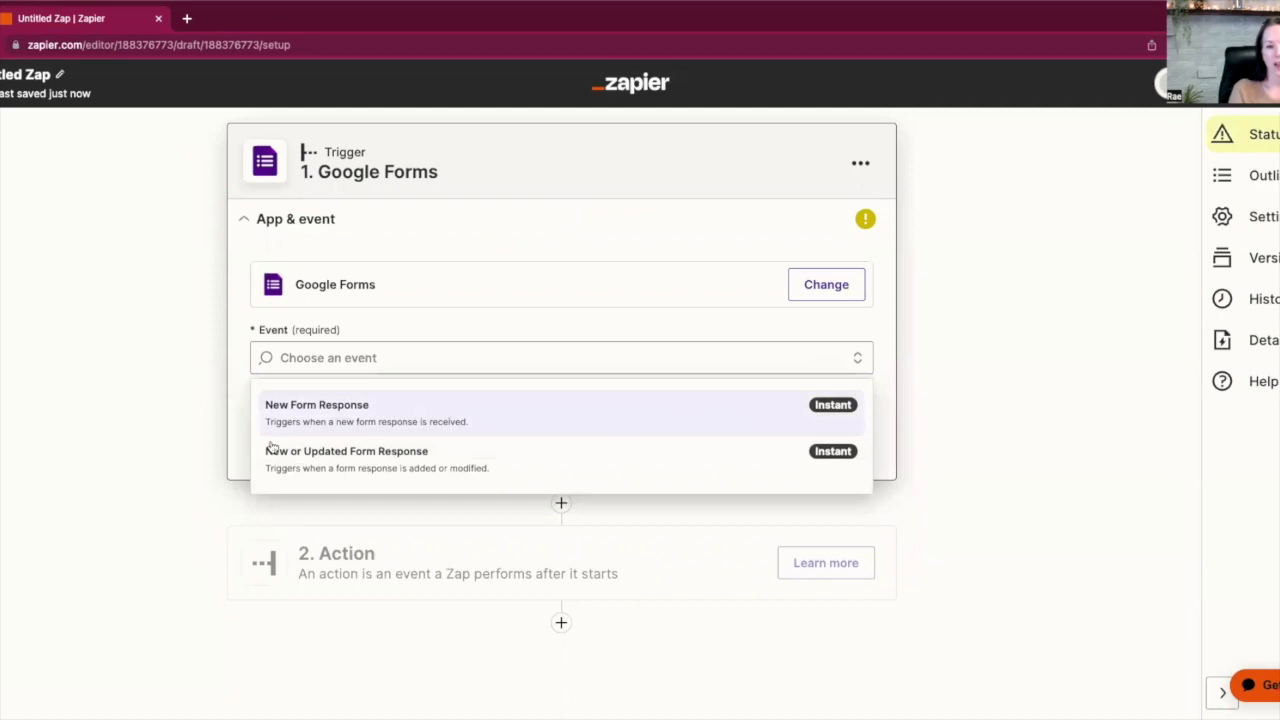
pyautogui.click(676, 425)
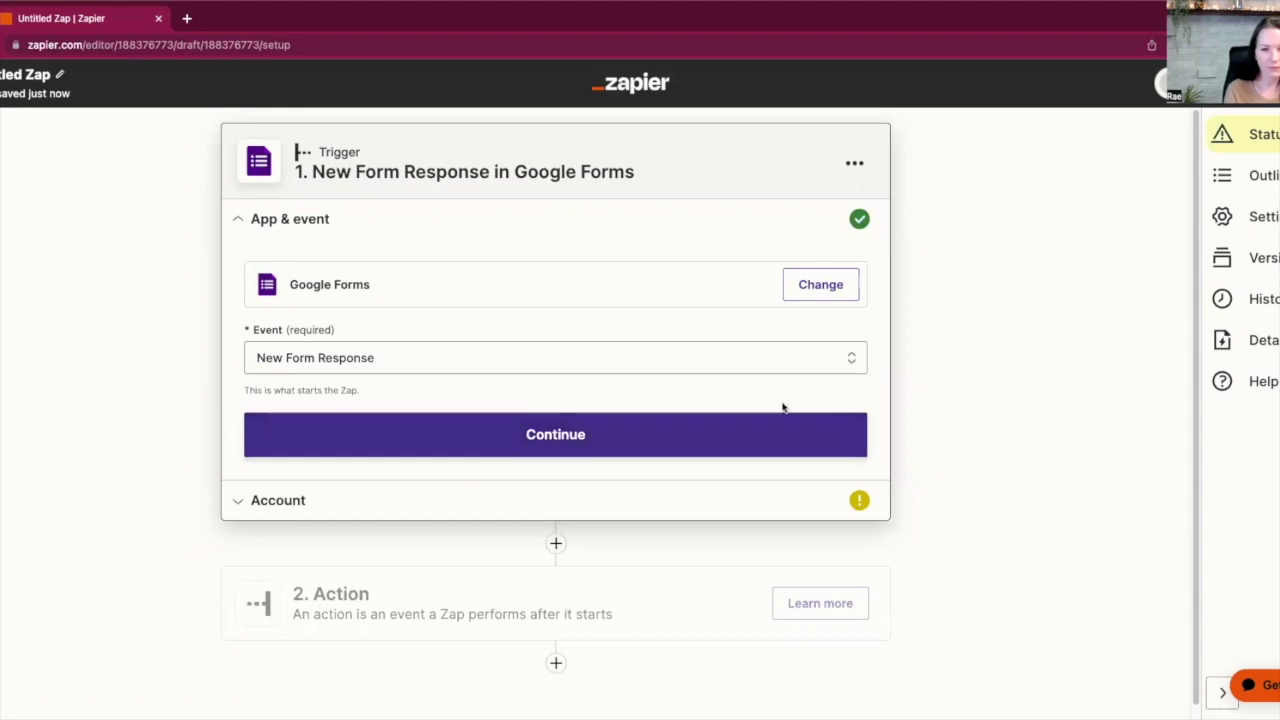
pyautogui.click(540, 440)
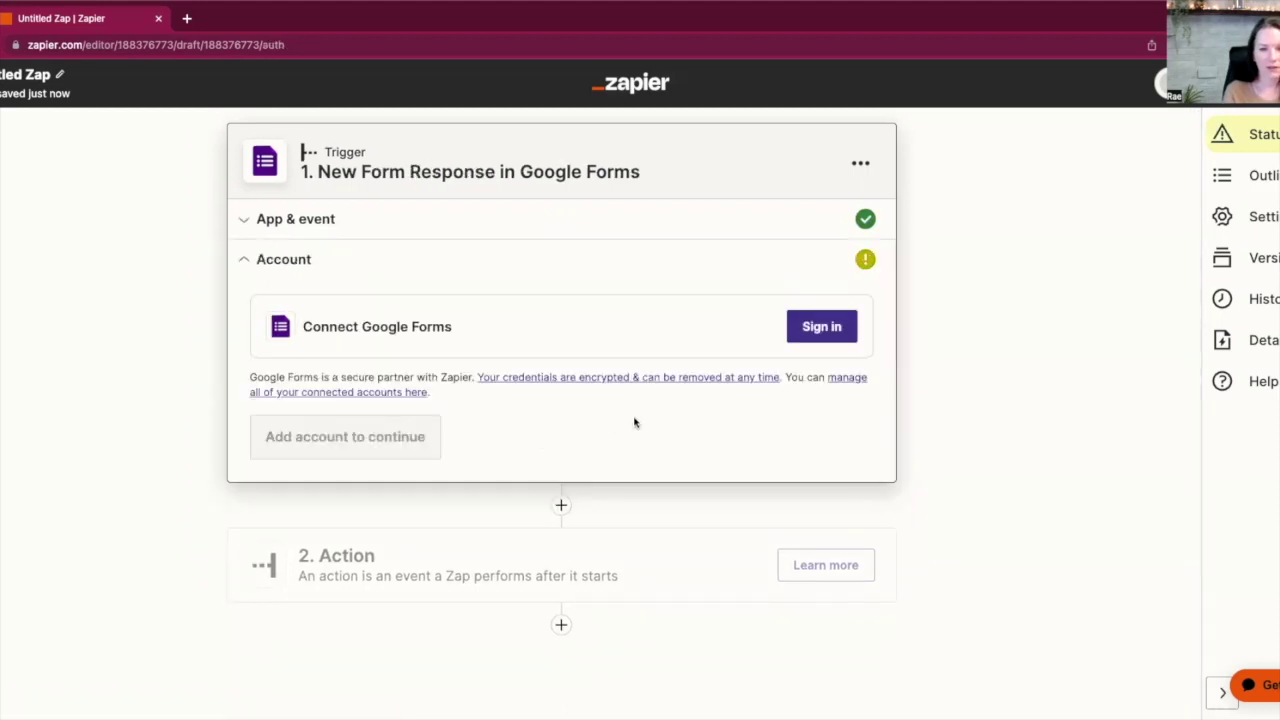
pyautogui.click(822, 328)
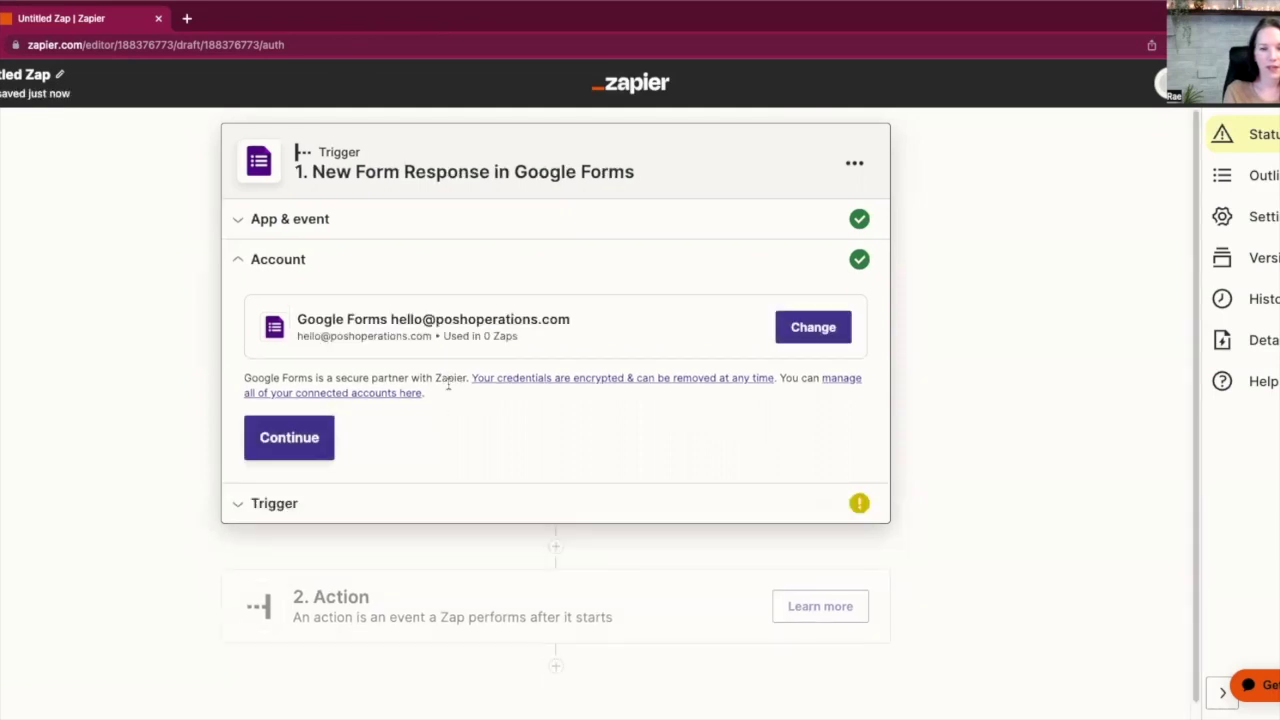
pyautogui.click(289, 444)
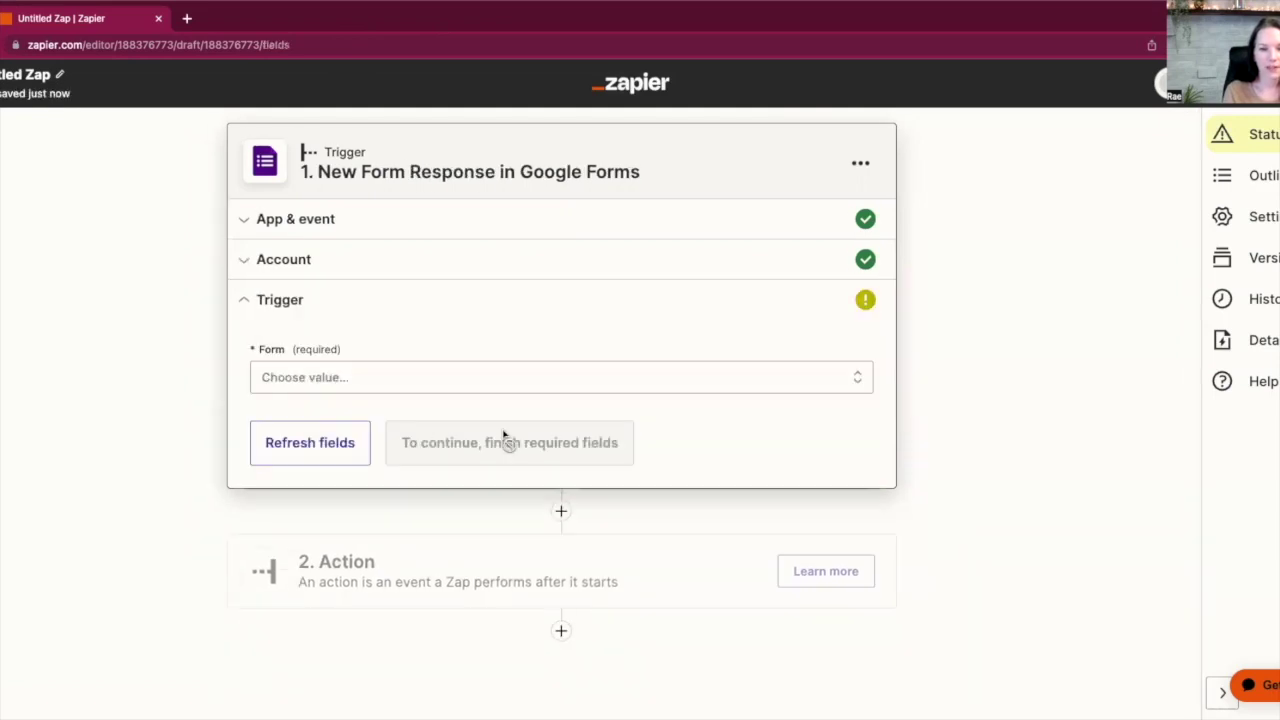
# Choose the Discovery Call form as the one to watch, then continue to testing
pyautogui.click(450, 386)
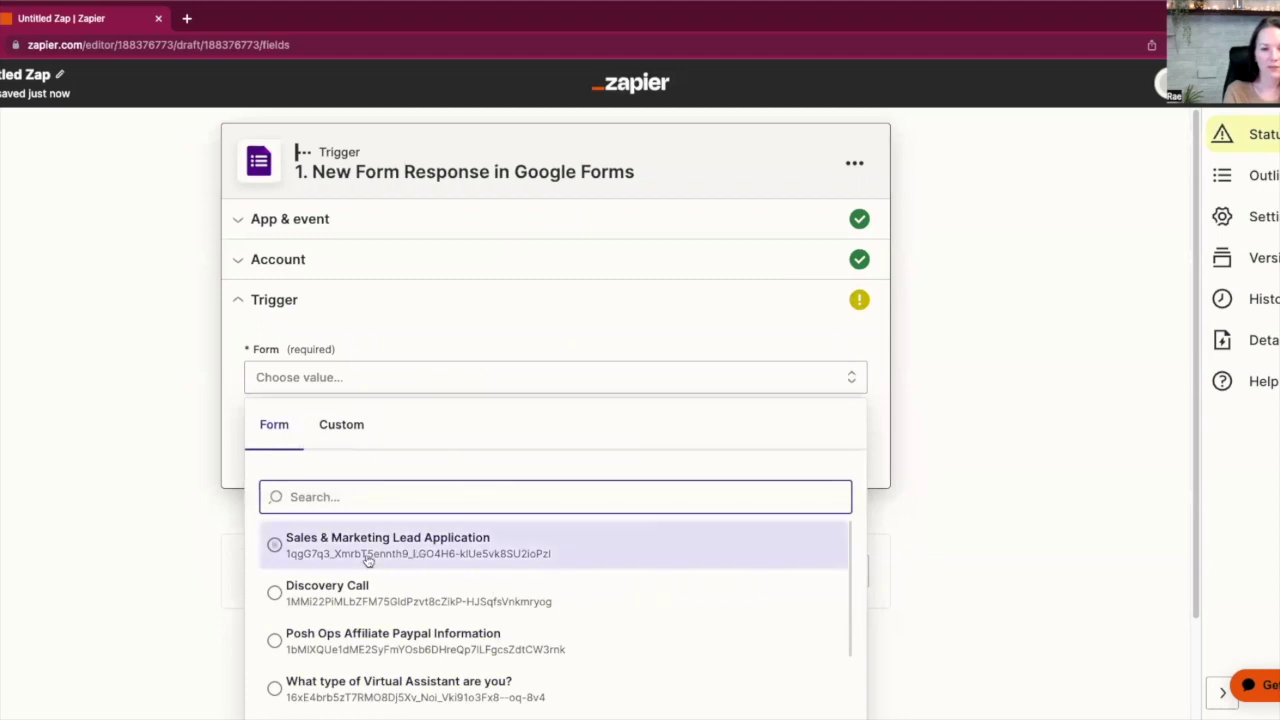
pyautogui.scroll(-1, 400, 580)
pyautogui.click(300, 575)
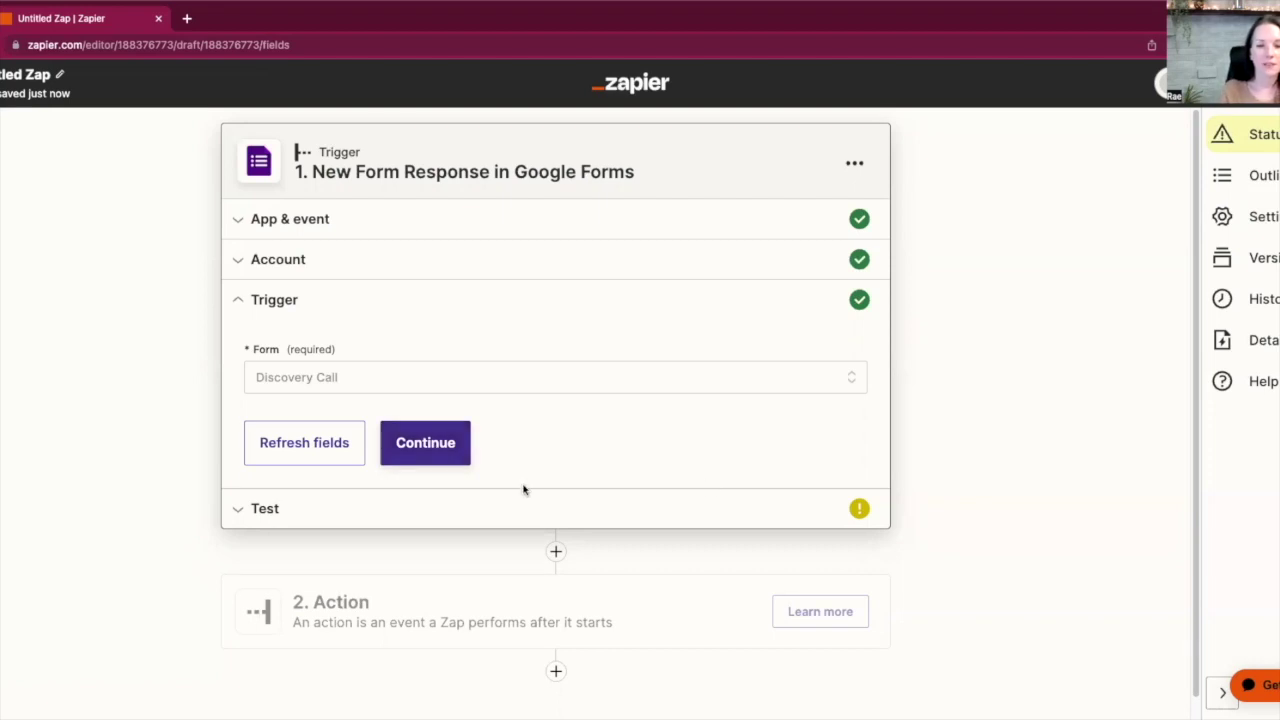
pyautogui.click(466, 452)
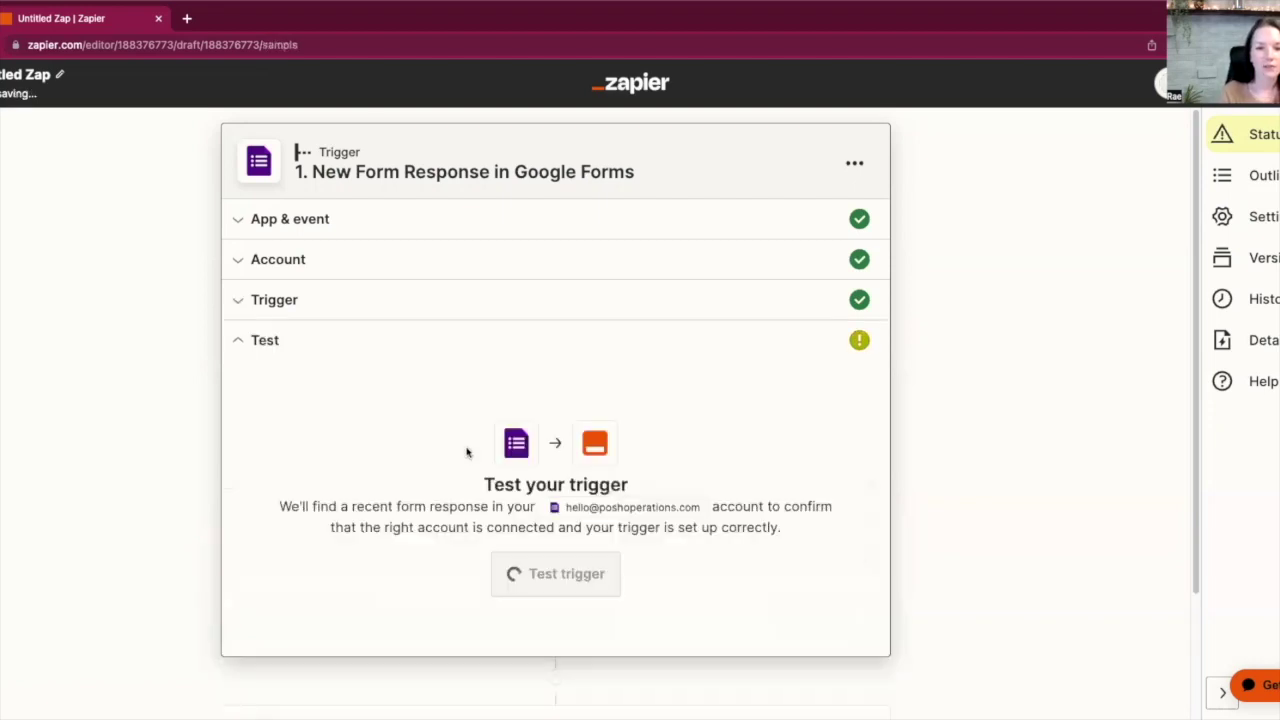
# Test the trigger to pull a sample form response, then continue to the action step
pyautogui.click(556, 574)
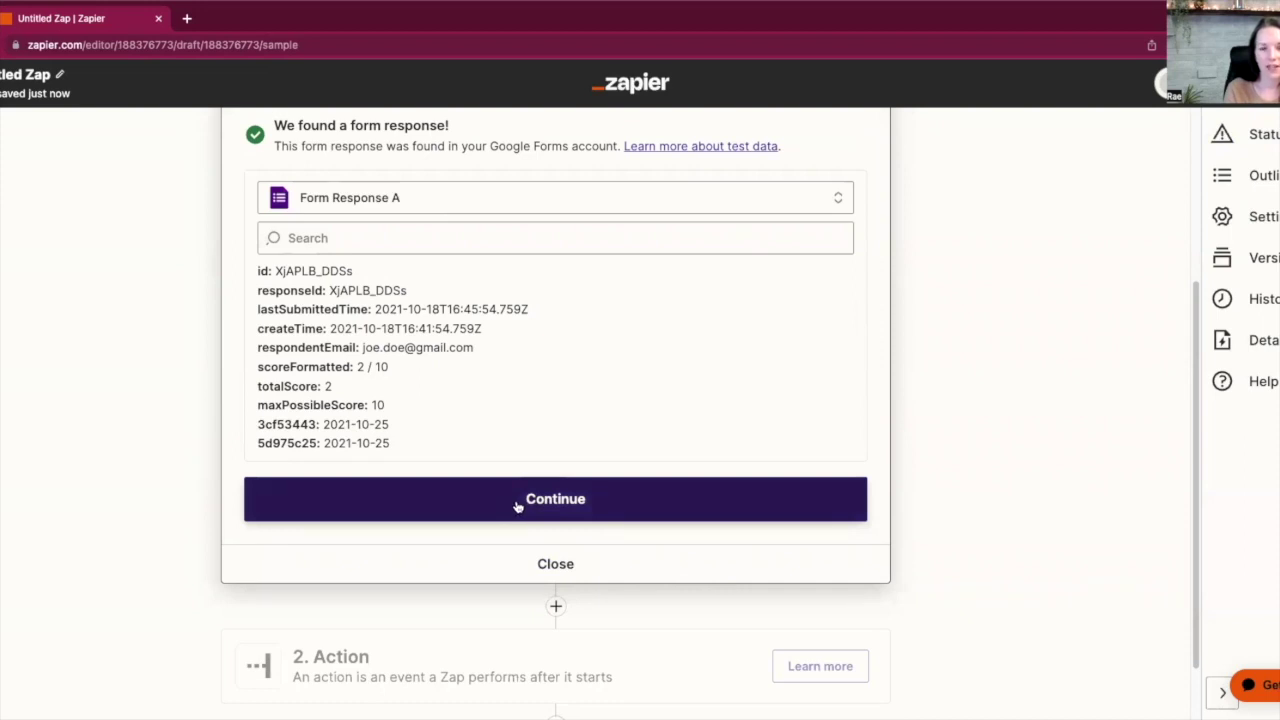
pyautogui.click(519, 507)
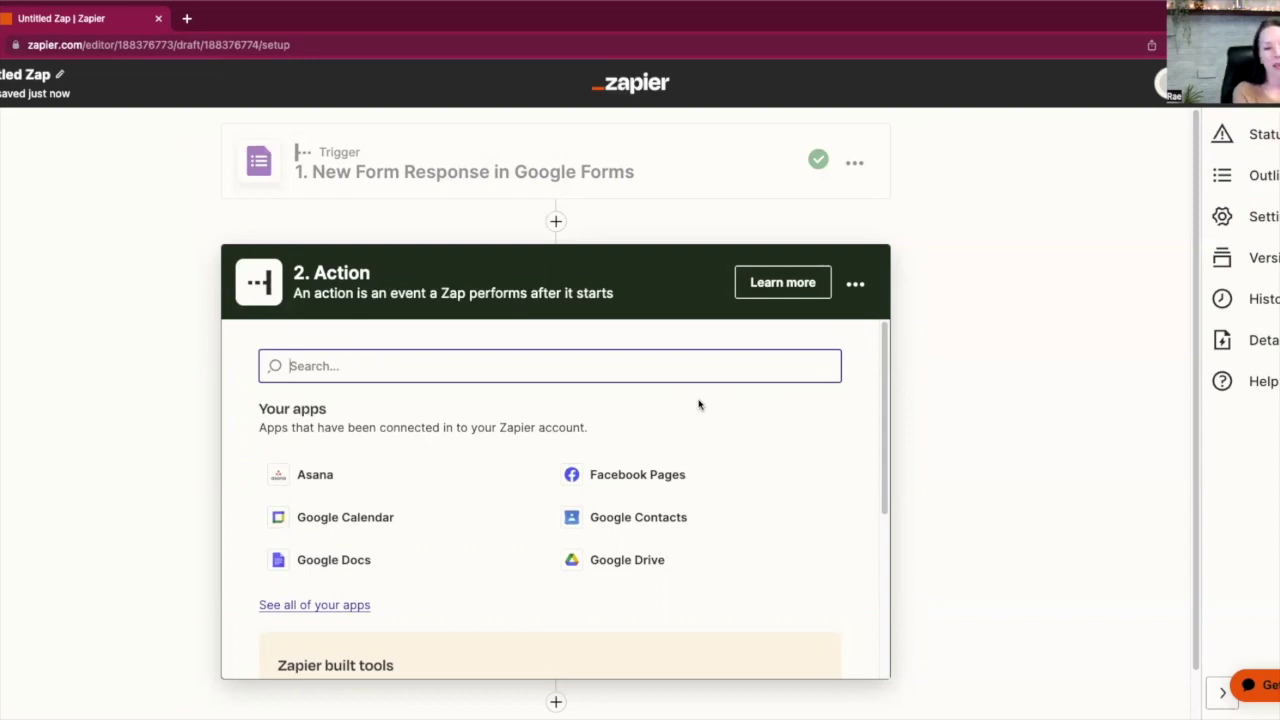
# Choose Gmail with the Send Email event and confirm the connected Gmail account
pyautogui.write('gmil')
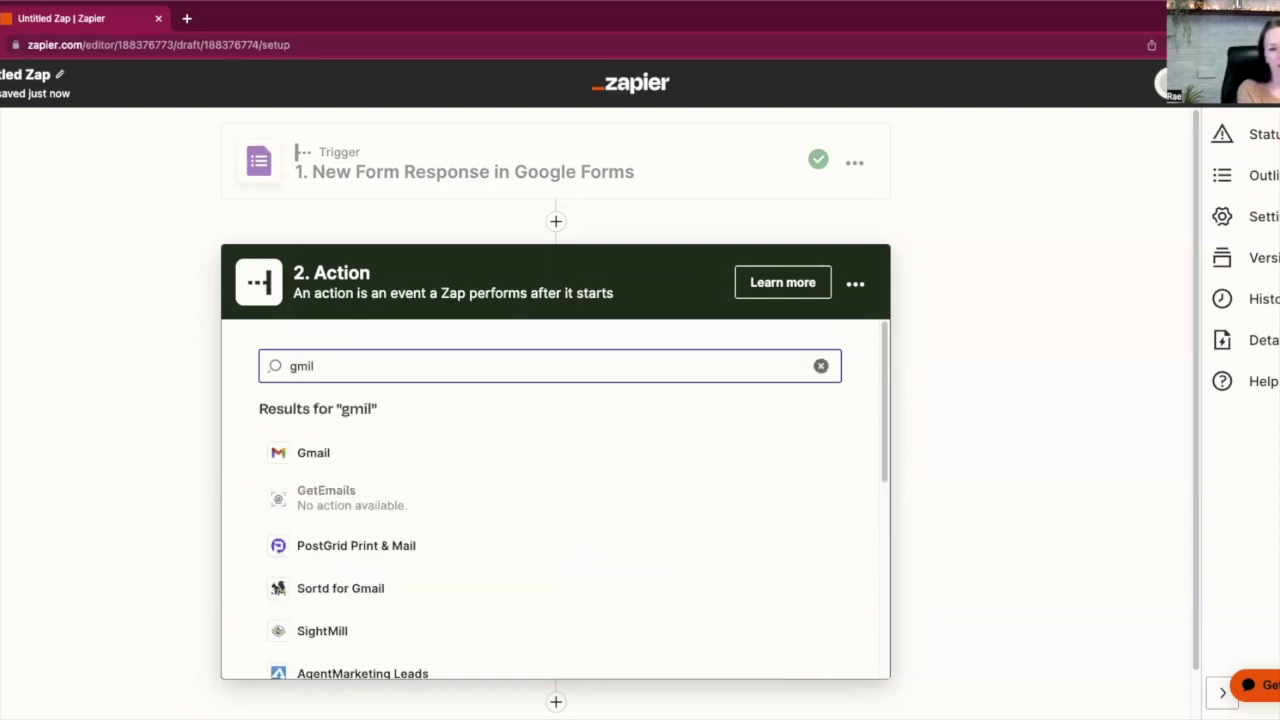
pyautogui.click(480, 457)
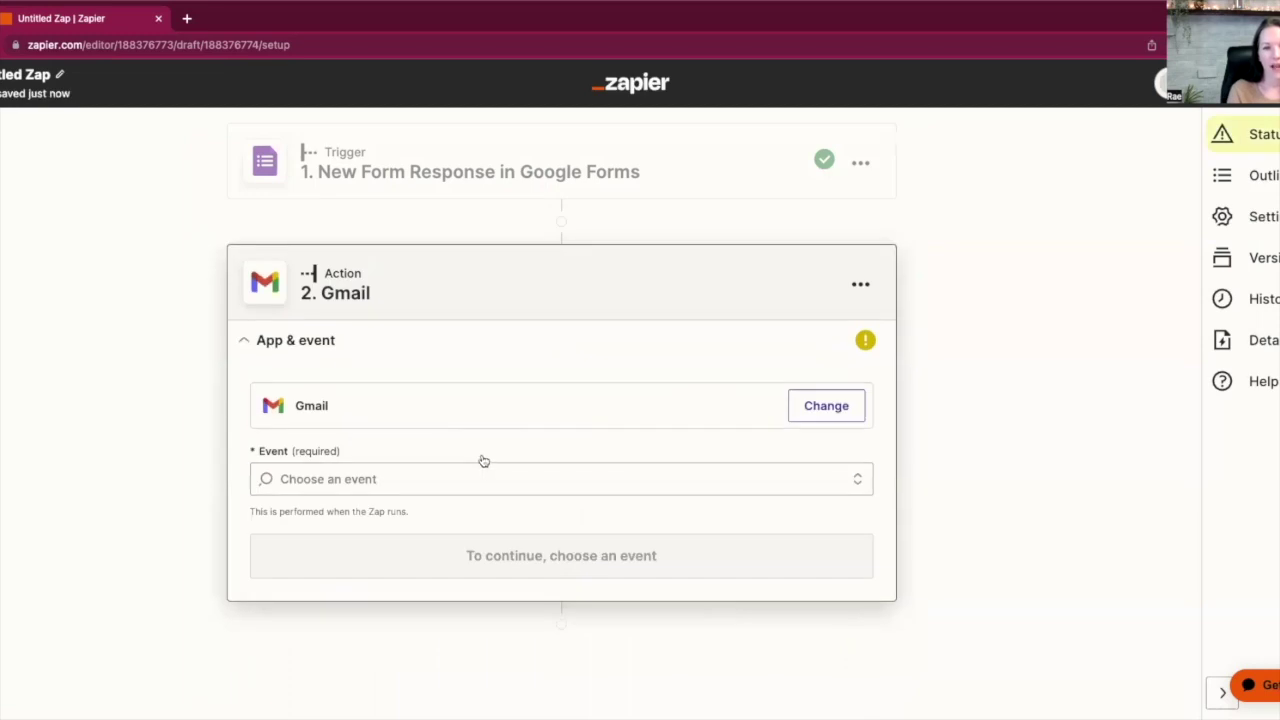
pyautogui.click(463, 481)
pyautogui.scroll(-3, 610, 530)
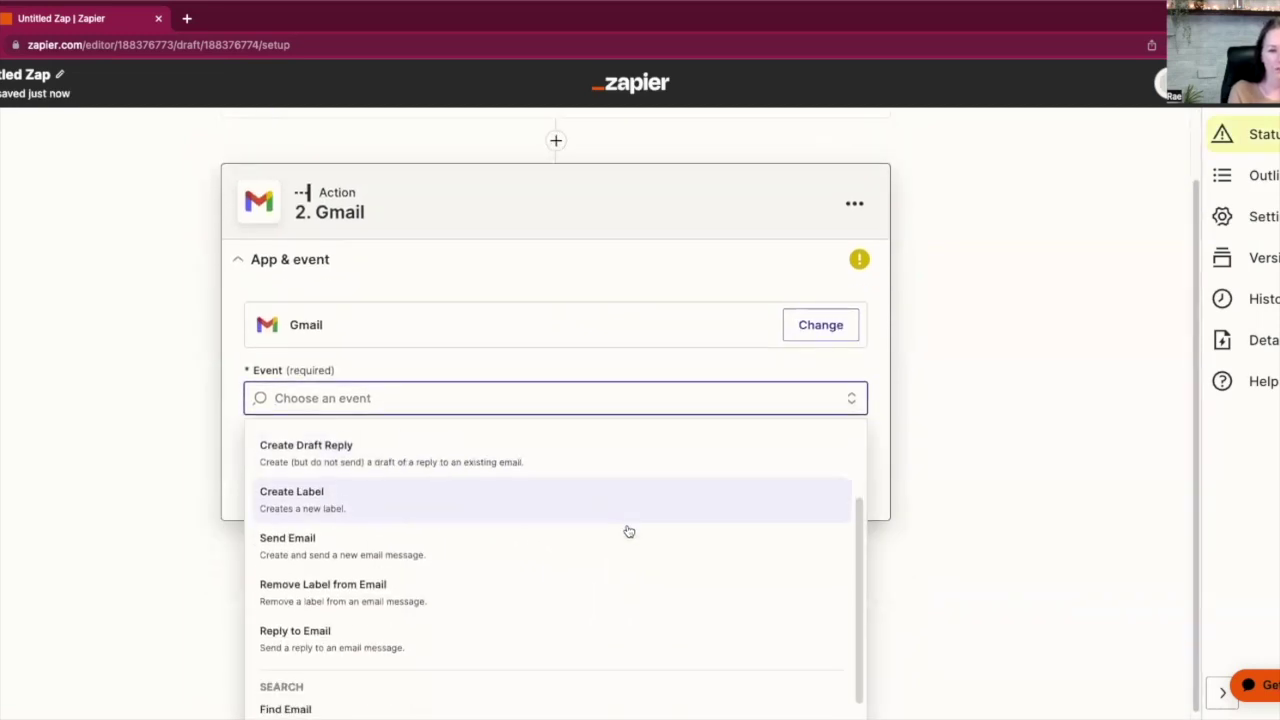
pyautogui.click(615, 526)
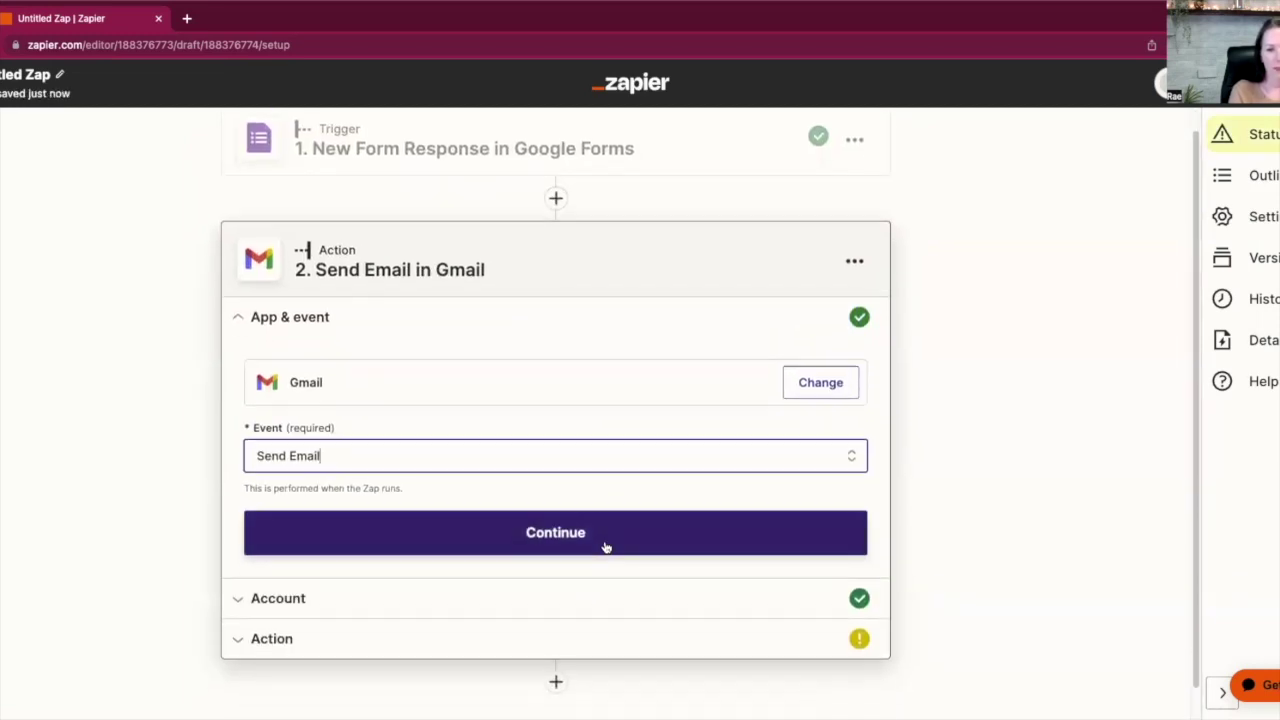
pyautogui.click(604, 544)
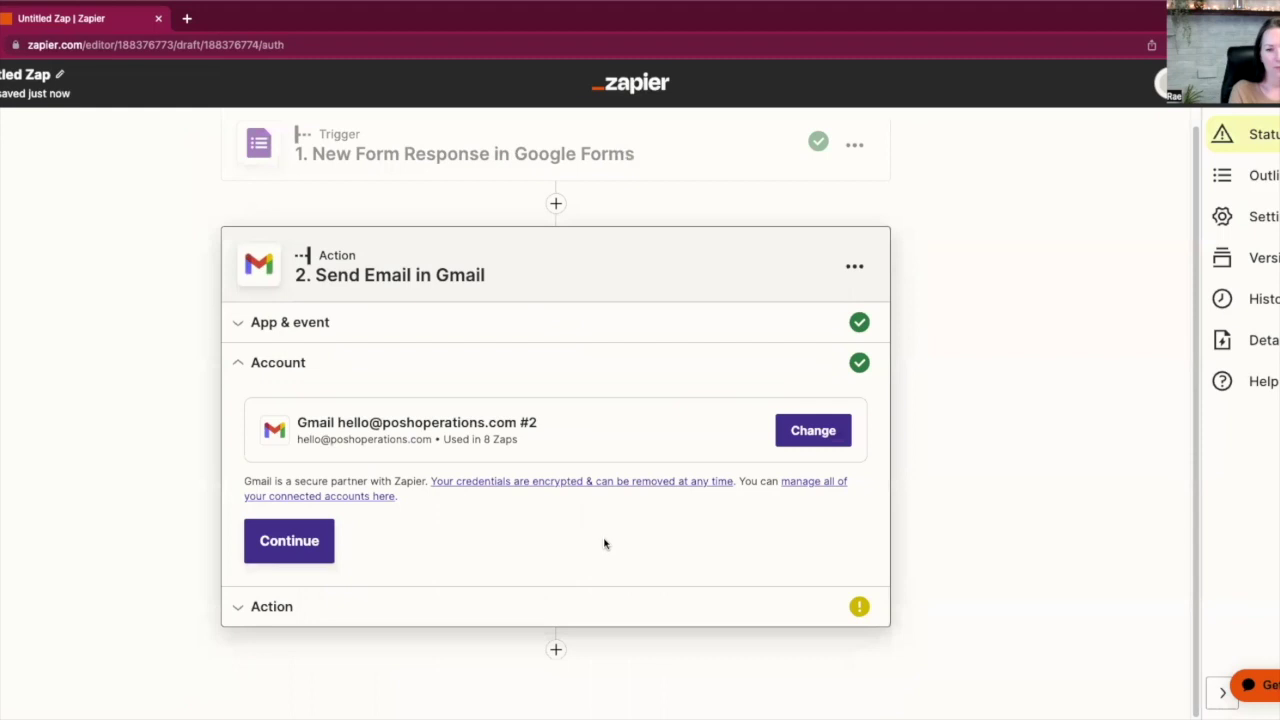
pyautogui.click(272, 541)
# Map the email's To field to the form's 1. Respondent Email
pyautogui.scroll(-2, 517, 483)
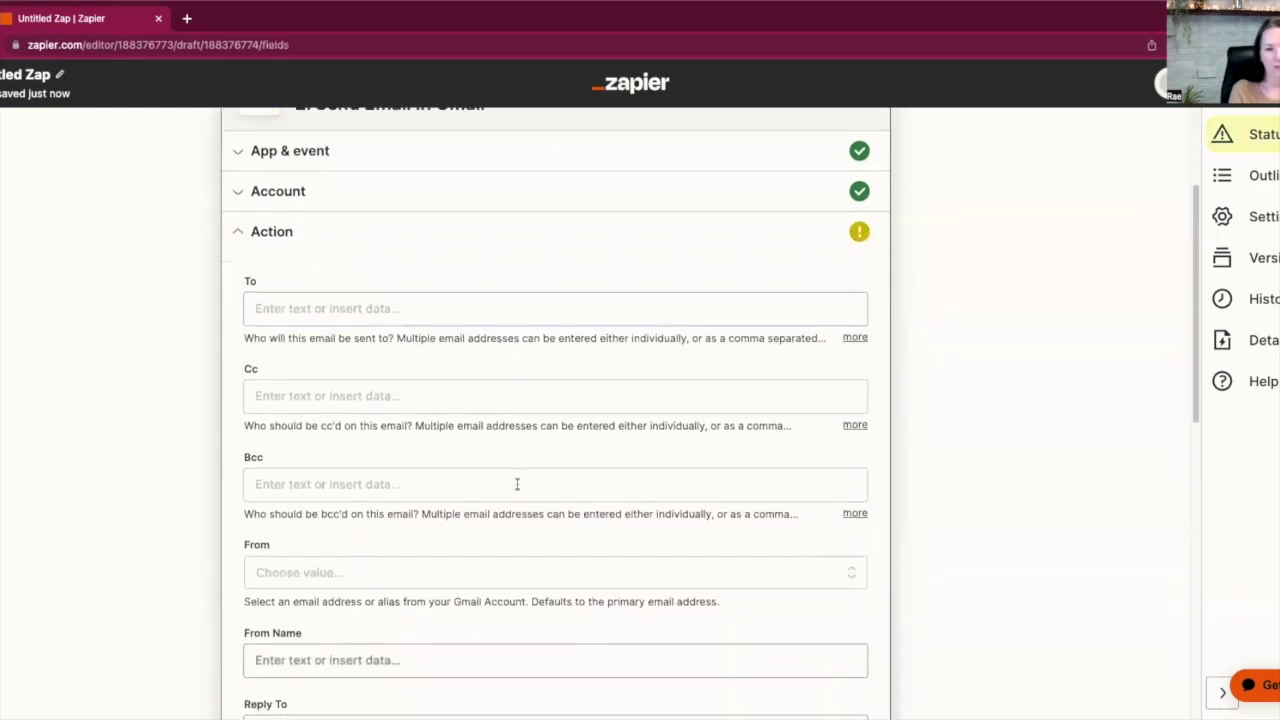
pyautogui.click(444, 294)
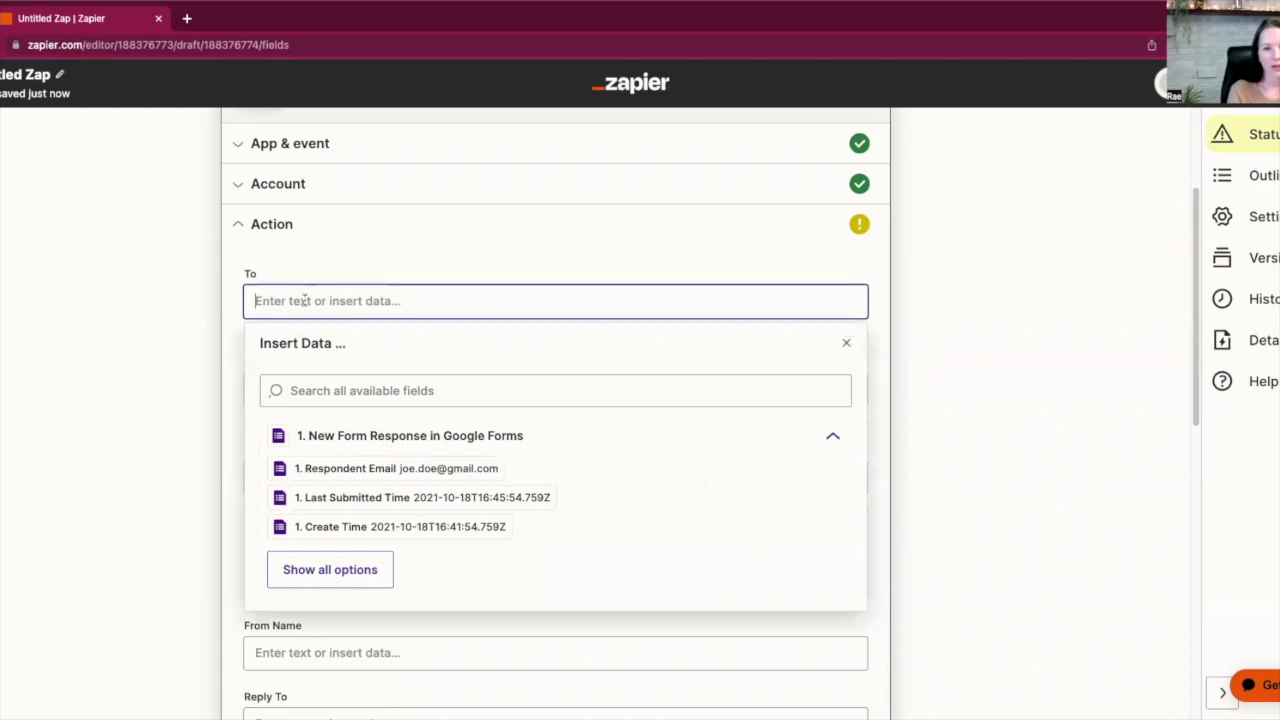
pyautogui.click(344, 257)
pyautogui.click(340, 300)
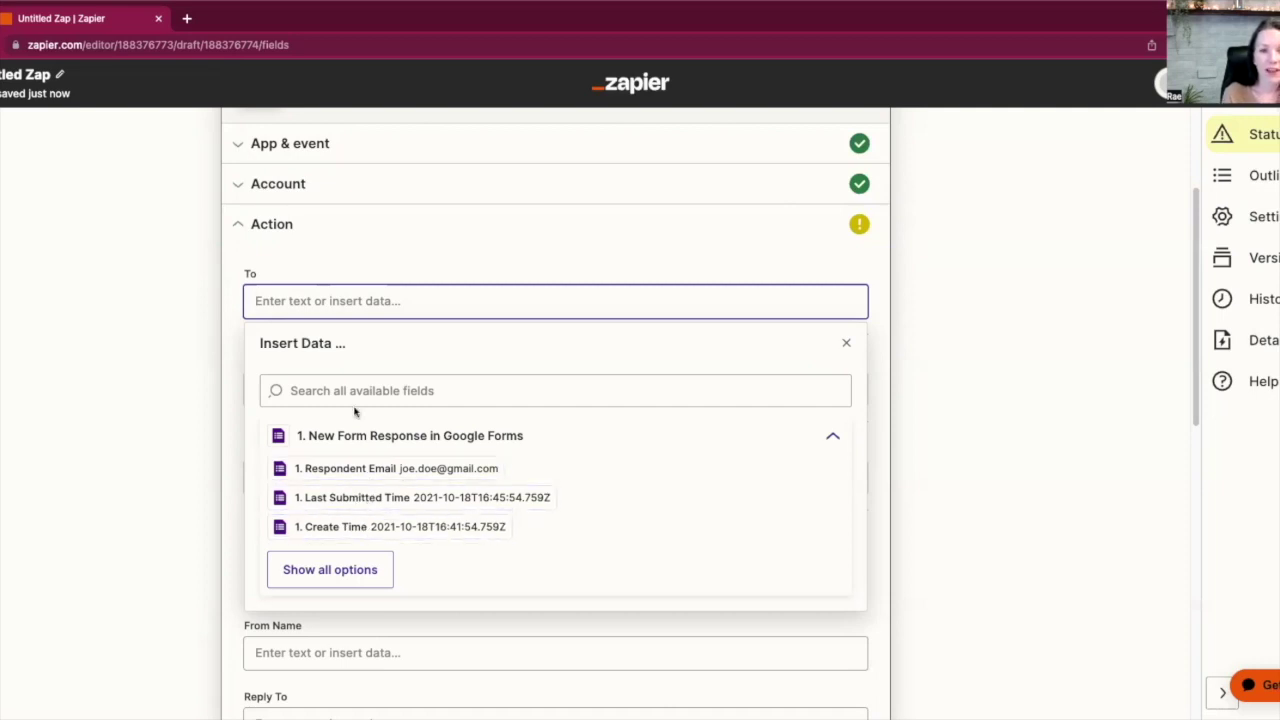
pyautogui.click(409, 468)
pyautogui.click(236, 405)
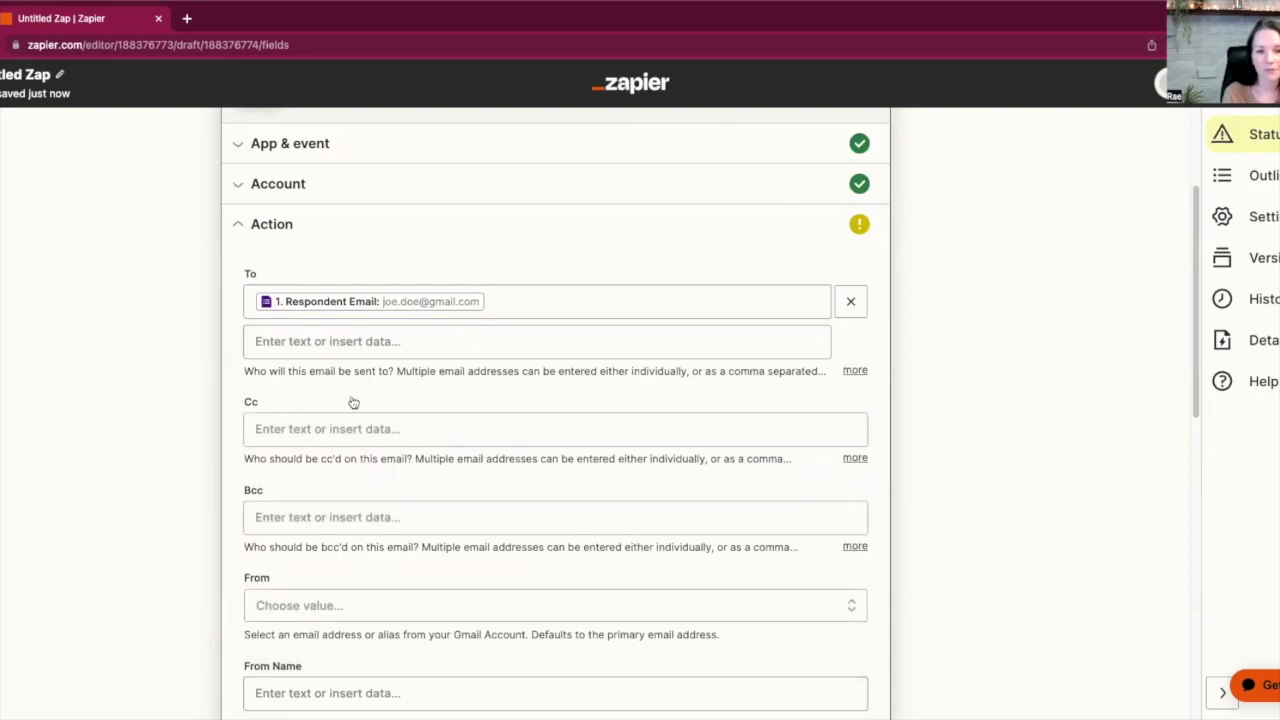
pyautogui.scroll(-1, 395, 420)
pyautogui.click(389, 358)
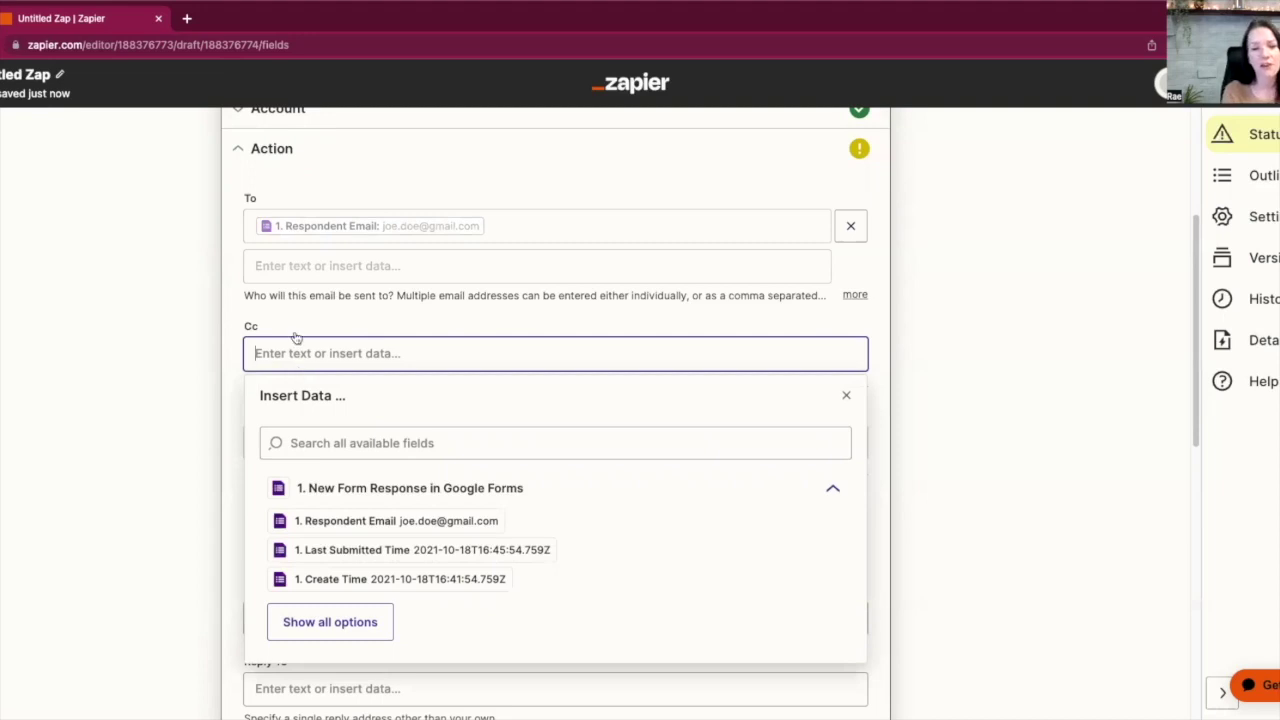
# Leave Cc and Bcc empty and select the business address as the From sender
pyautogui.click(215, 415)
pyautogui.scroll(-2, 383, 450)
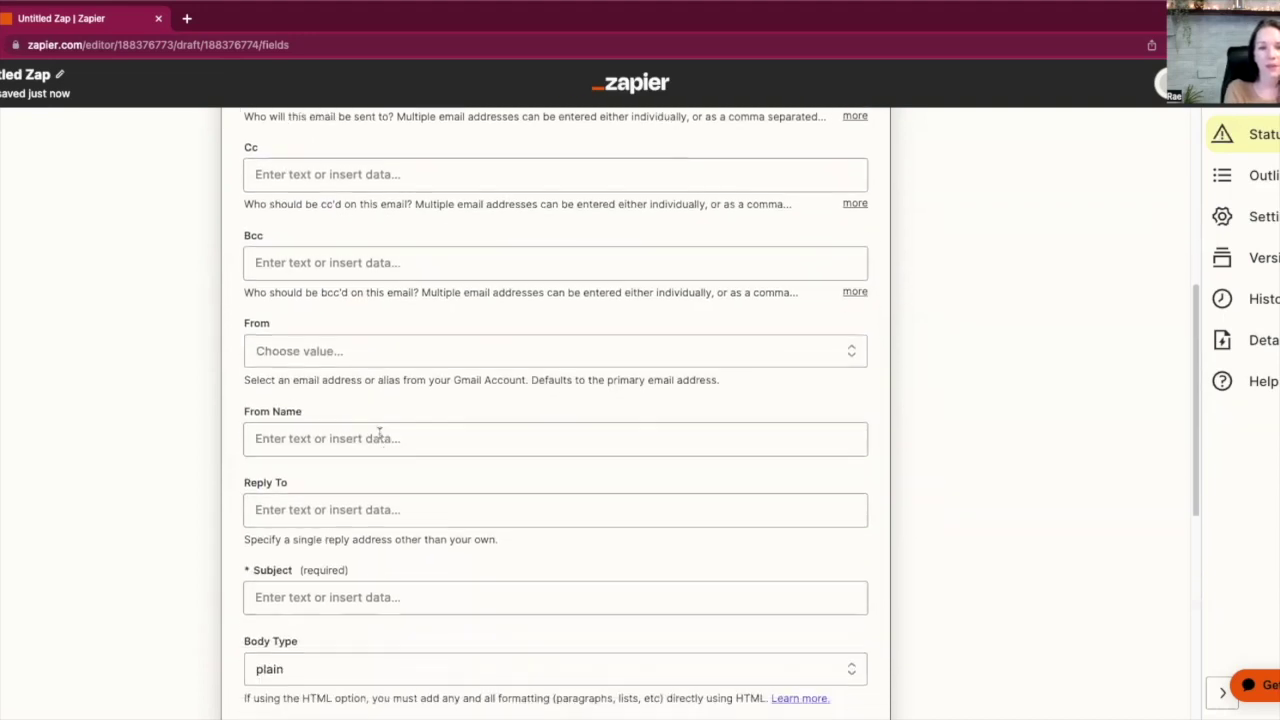
pyautogui.click(423, 260)
pyautogui.click(207, 336)
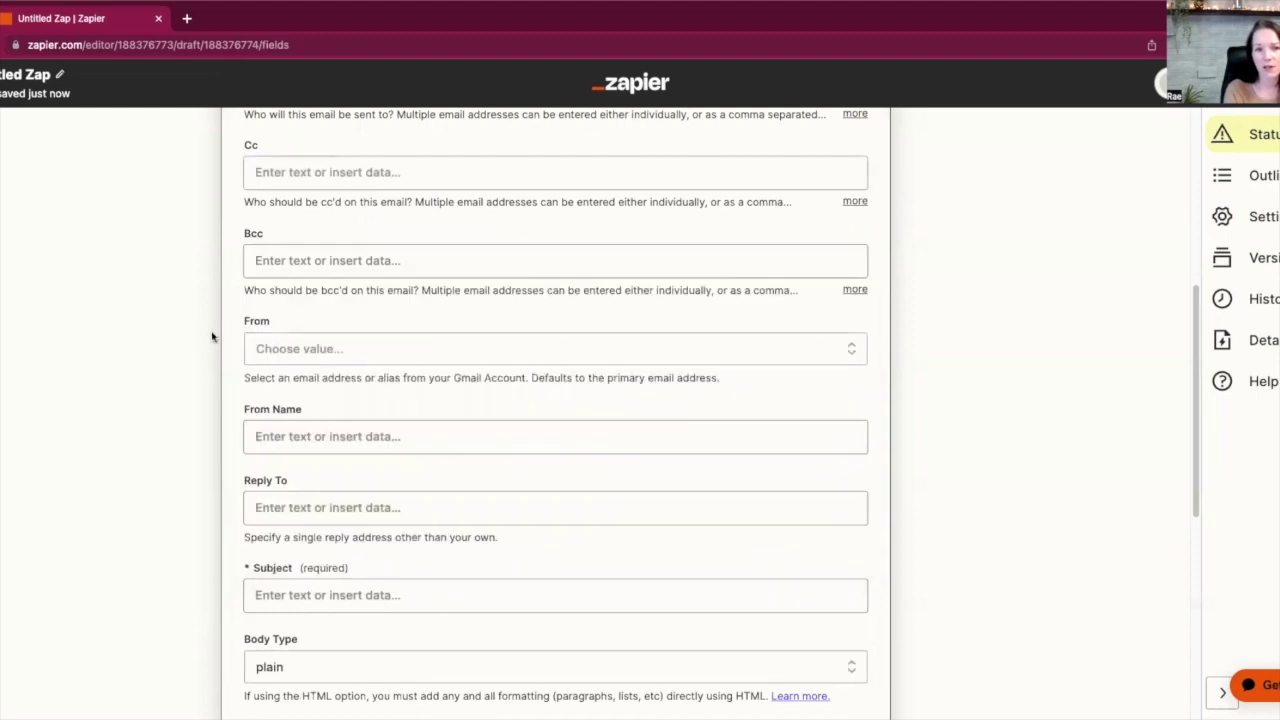
pyautogui.scroll(-1, 409, 343)
pyautogui.click(409, 334)
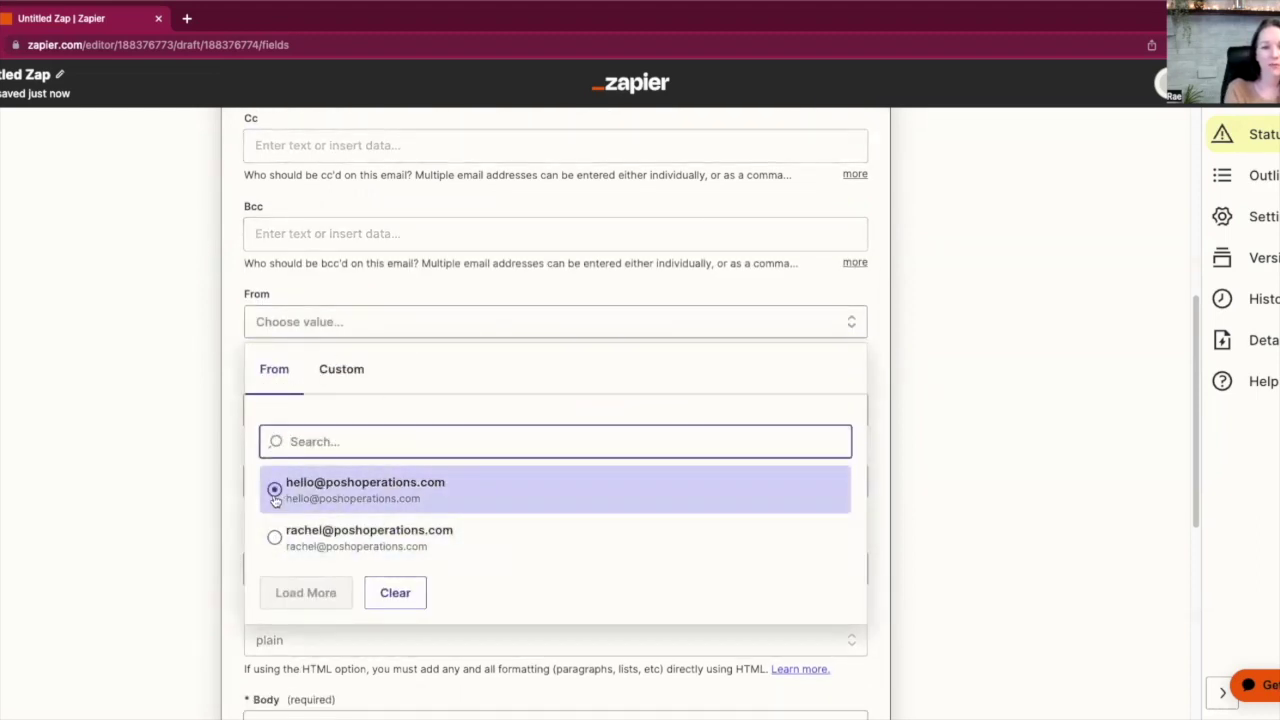
pyautogui.click(274, 489)
# Enter a sender name in From Name and the same business address in Reply To
pyautogui.click(334, 410)
pyautogui.write('R')
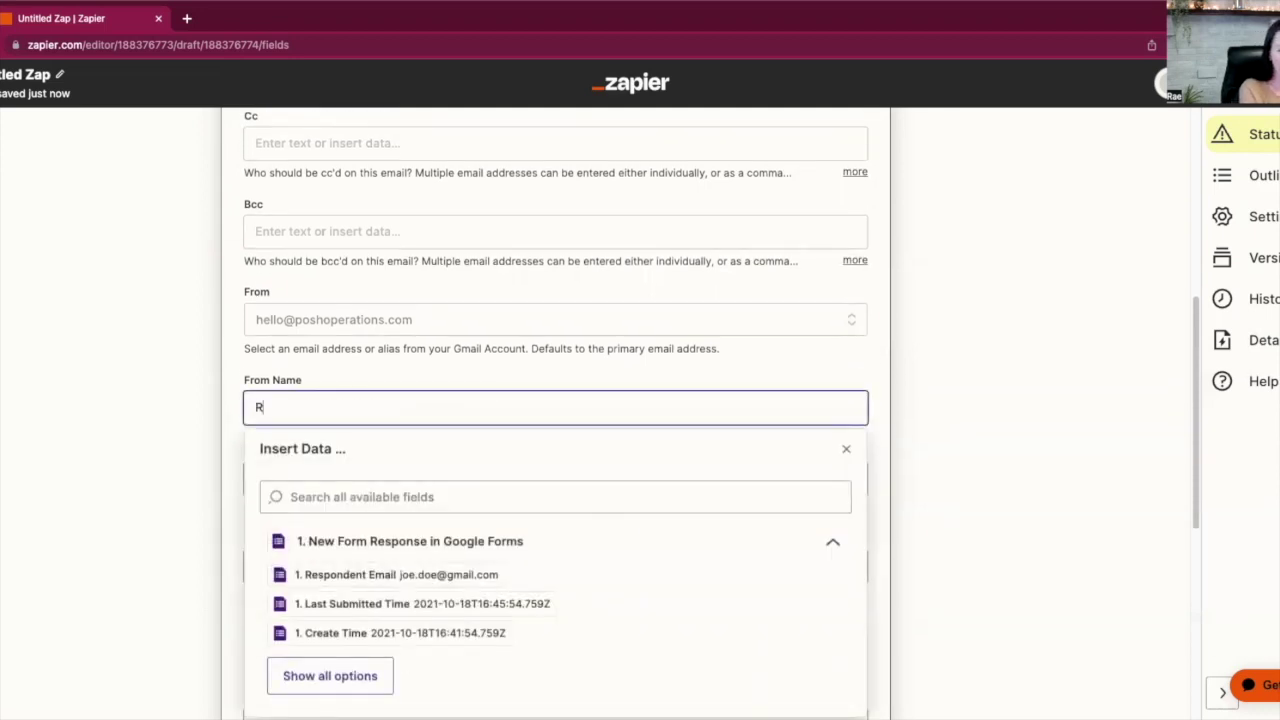
pyautogui.click(953, 433)
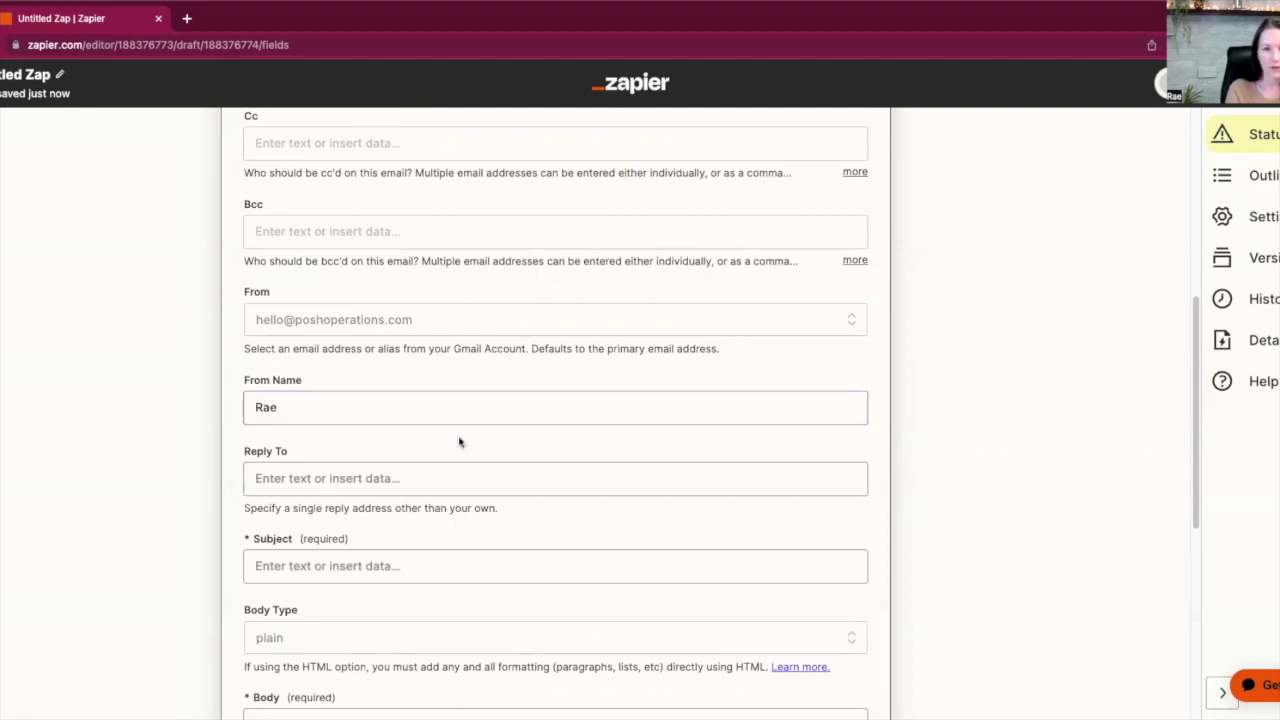
pyautogui.scroll(-1, 462, 443)
pyautogui.click(497, 391)
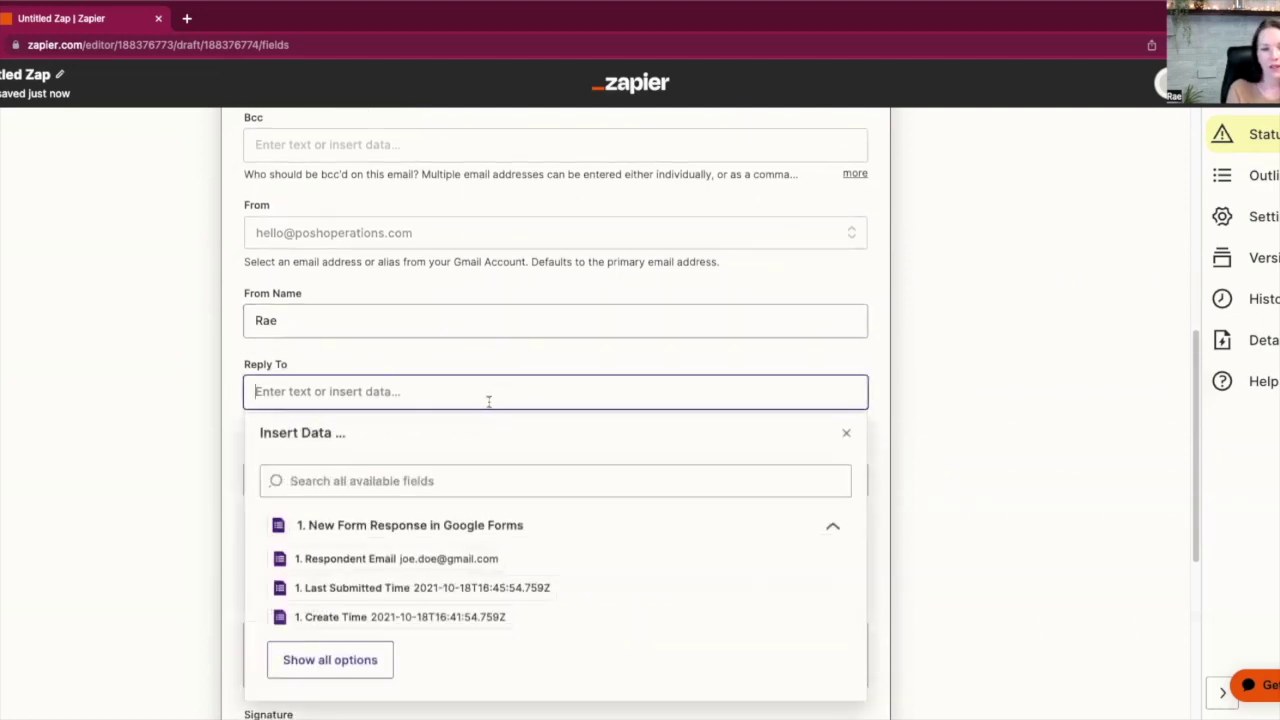
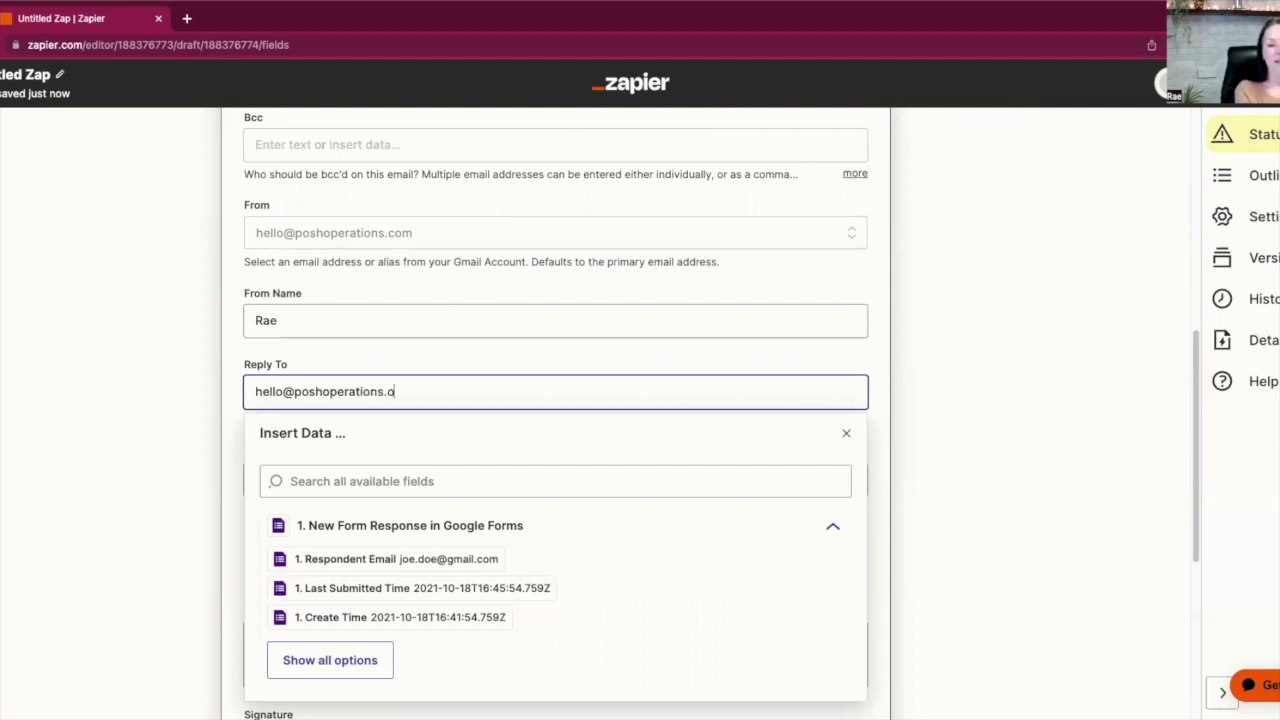
pyautogui.click(183, 452)
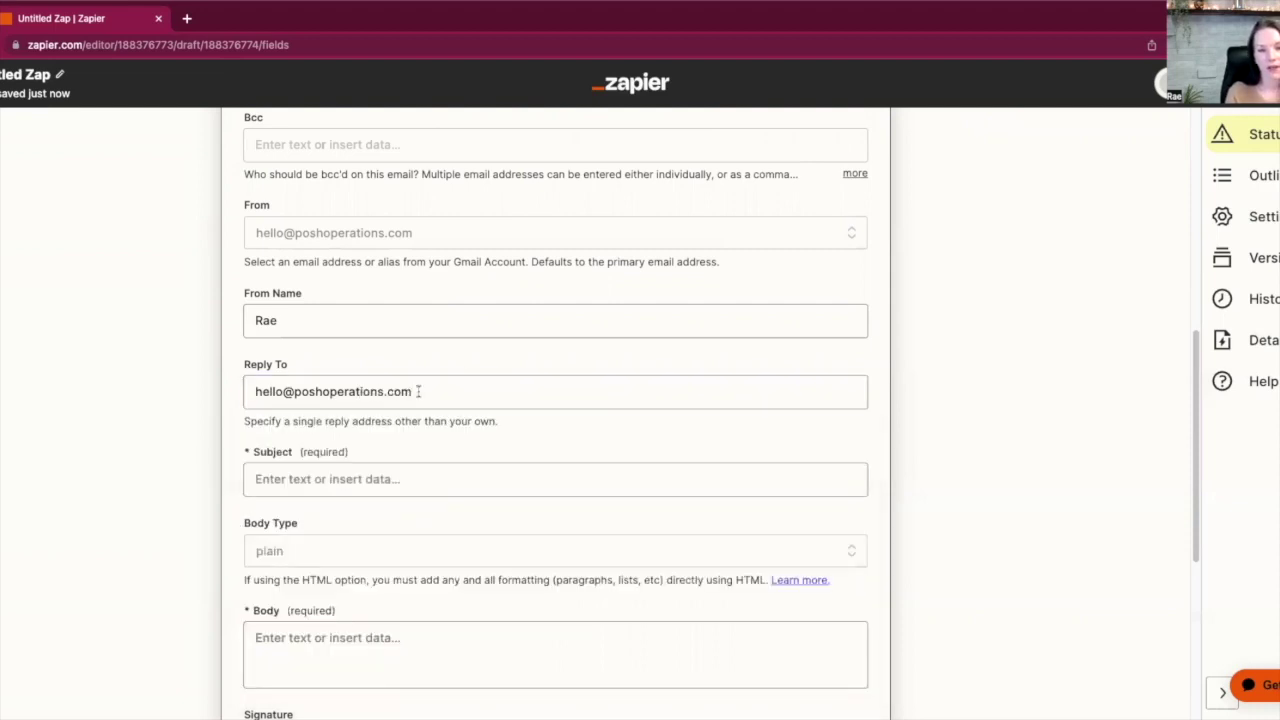
pyautogui.scroll(-2, 470, 380)
pyautogui.click(398, 352)
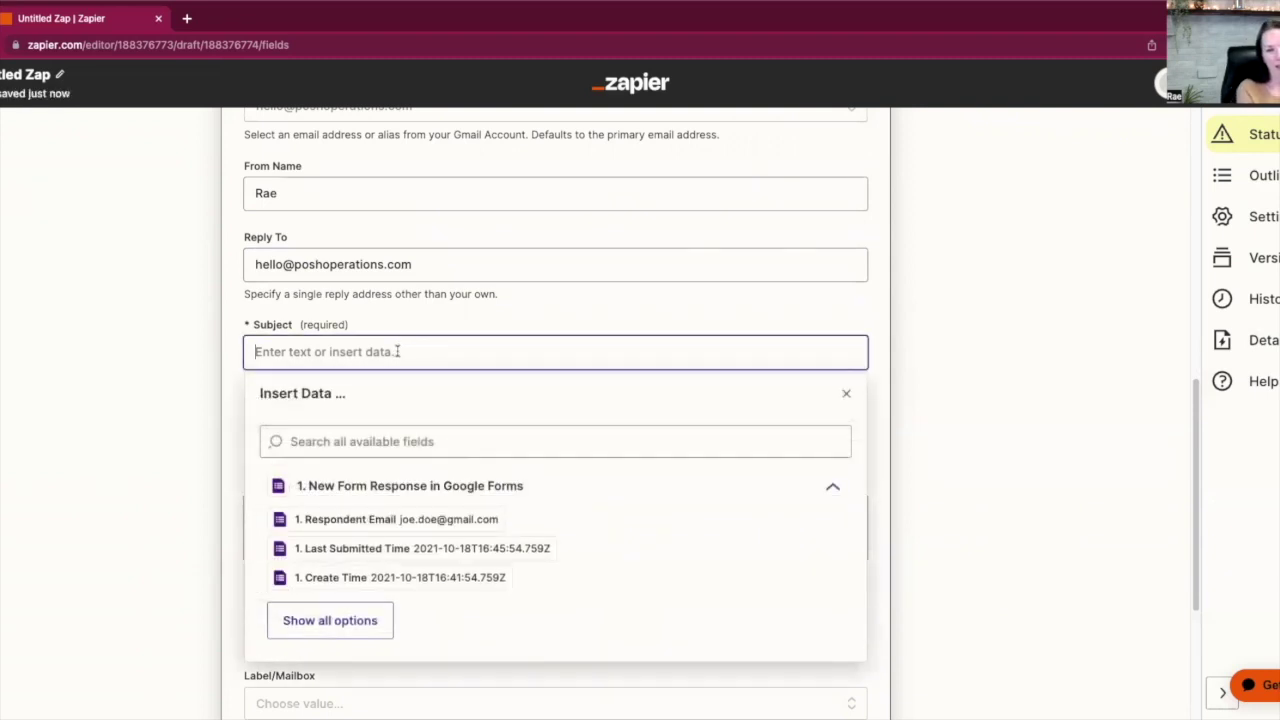
# Set the subject to 'Thanks for submitting your discovery call form'
pyautogui.write('Thaks')
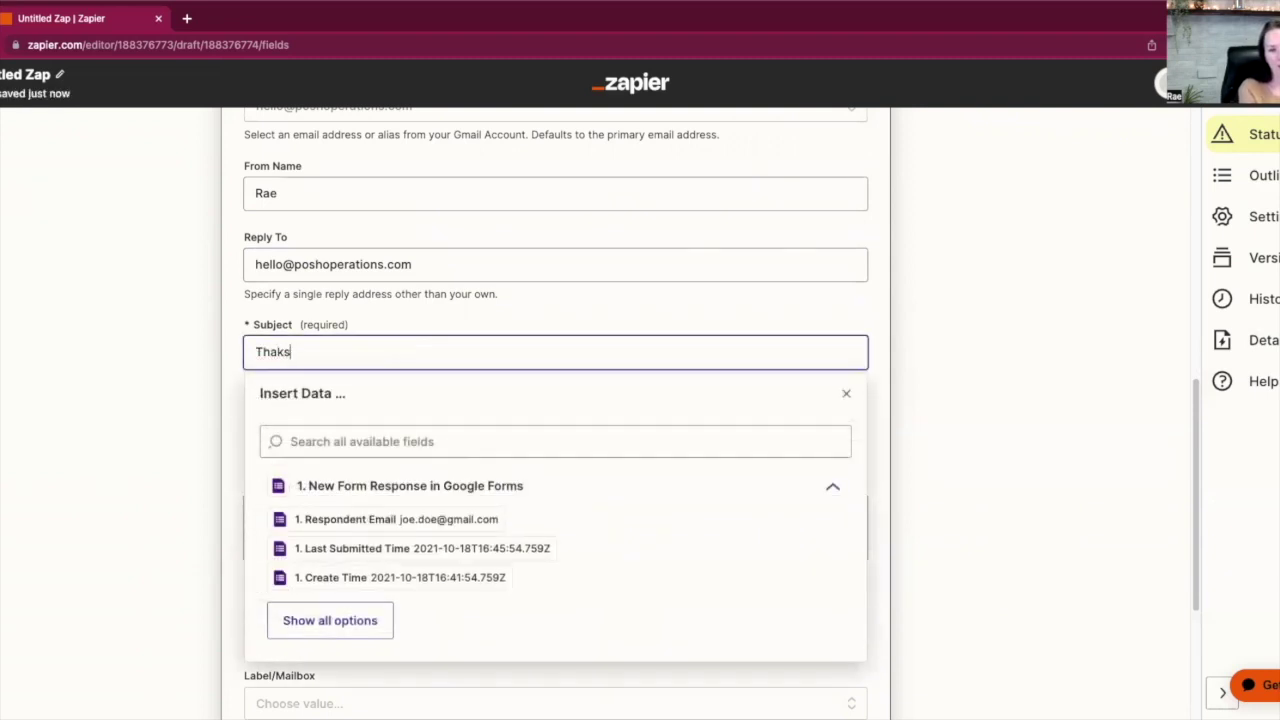
pyautogui.press('BackSpace')
pyautogui.press('BackSpace')
pyautogui.write('nks for submitting your')
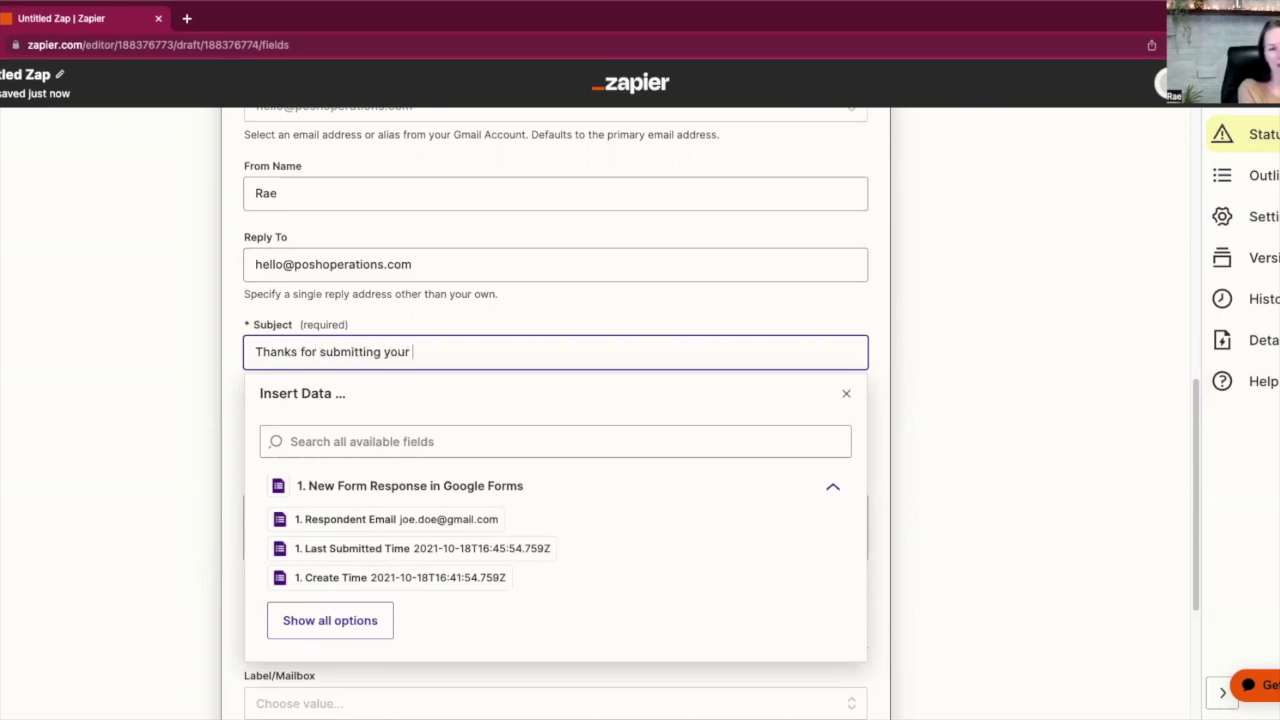
pyautogui.write(' discovery call form')
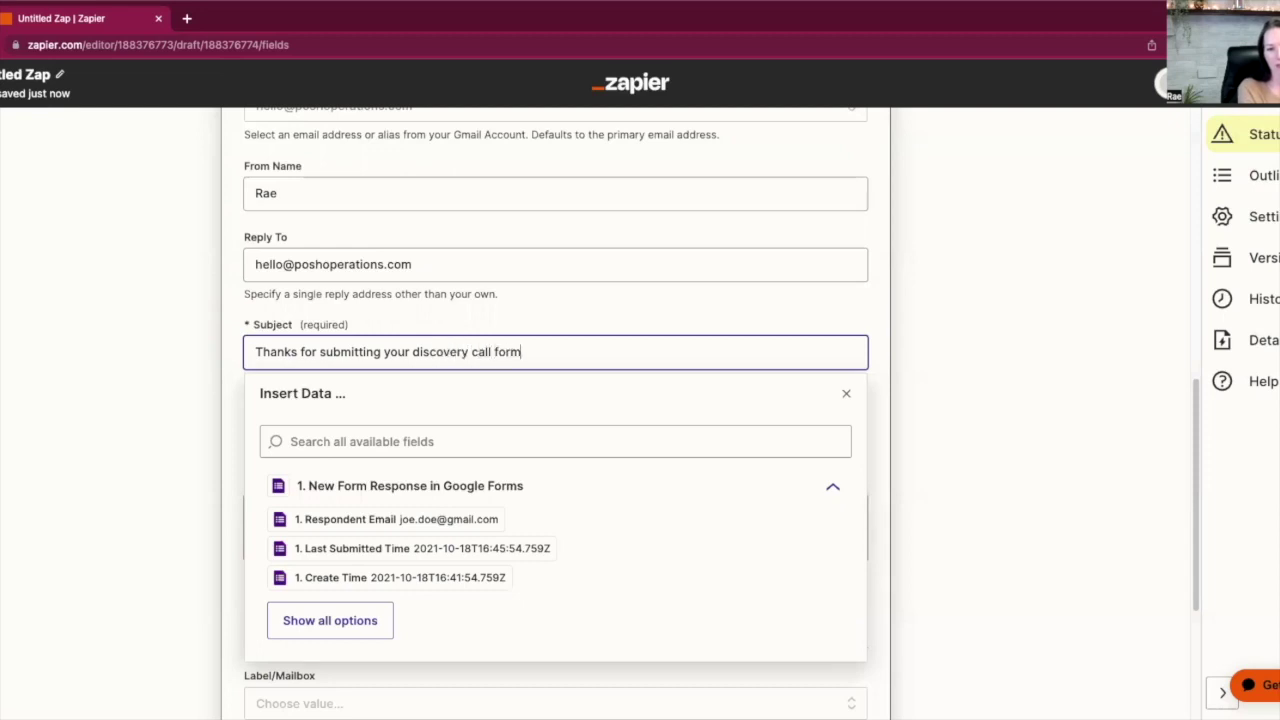
pyautogui.click(920, 290)
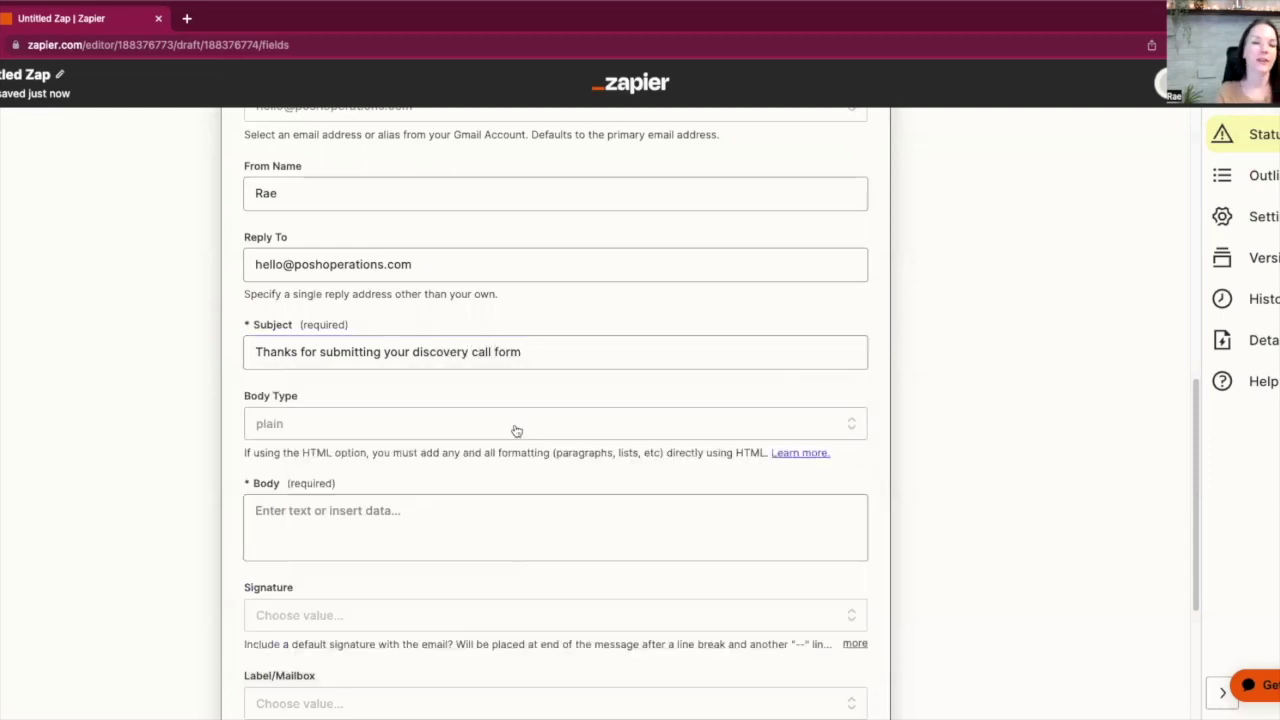
pyautogui.scroll(-1, 515, 436)
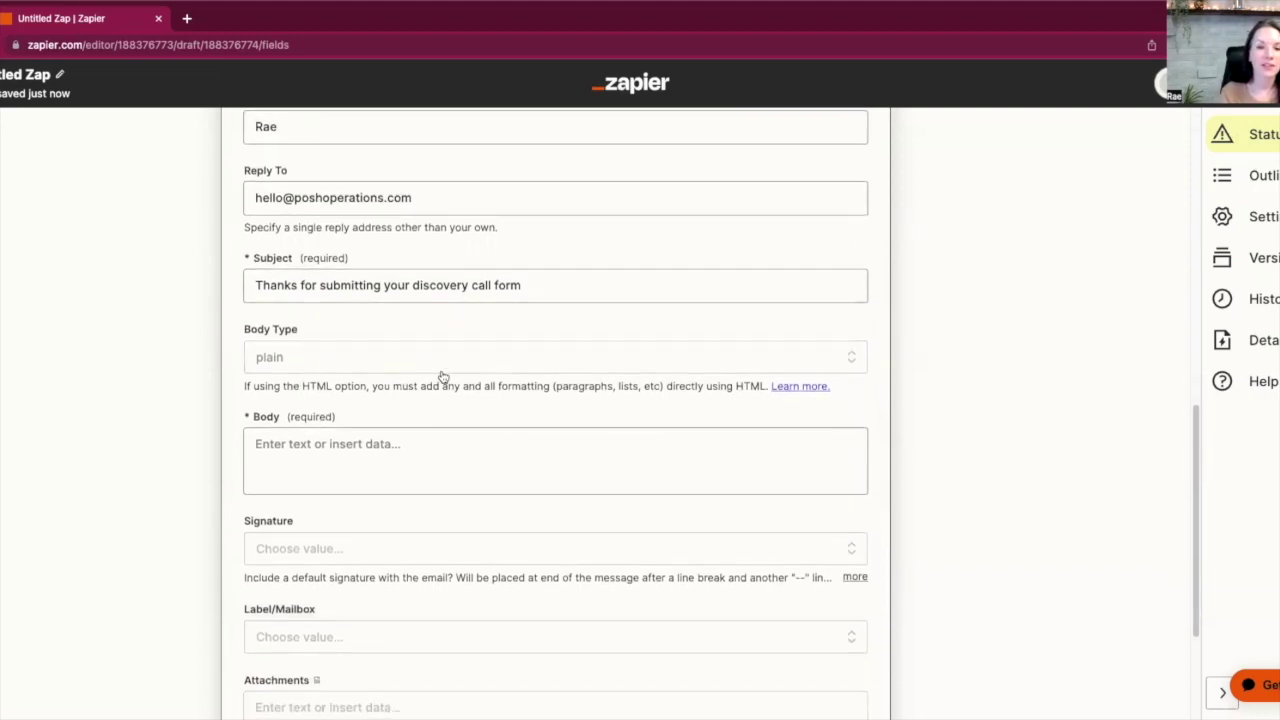
pyautogui.scroll(-2, 371, 359)
# Write the body: a greeting, a placeholder line, and 'Book your call here'
pyautogui.click(342, 340)
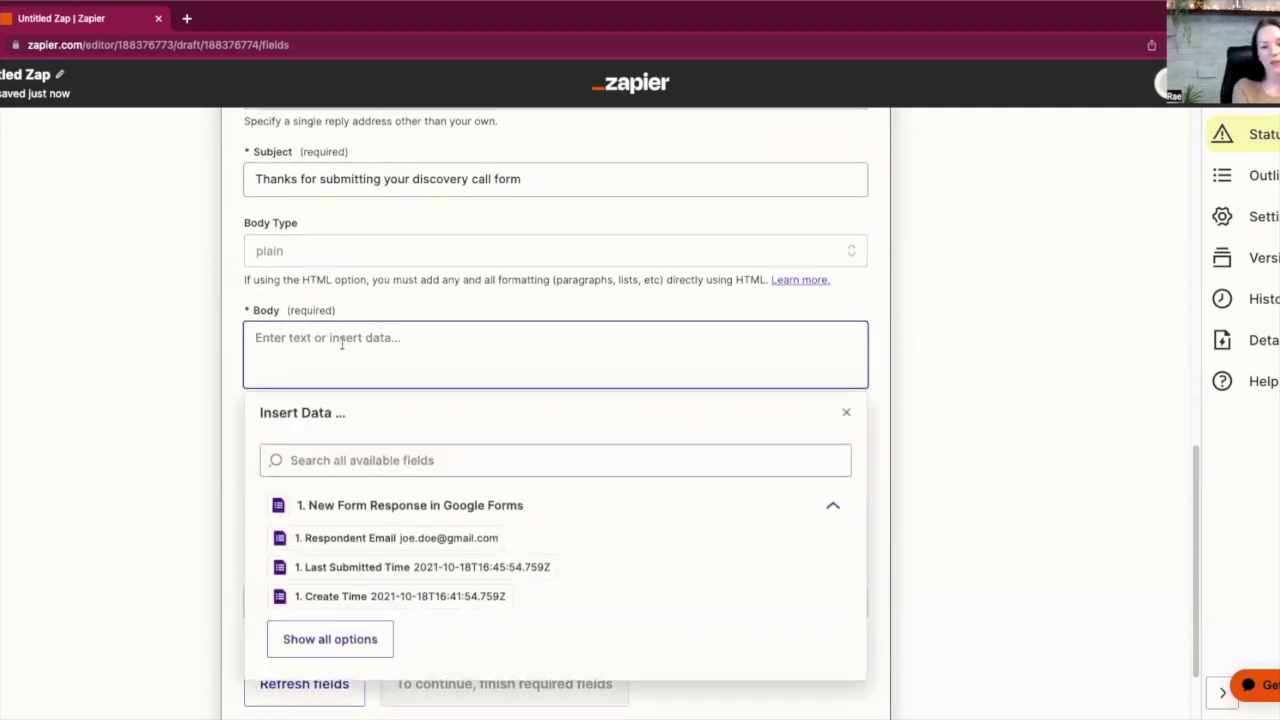
pyautogui.write('Hey, Joe!')
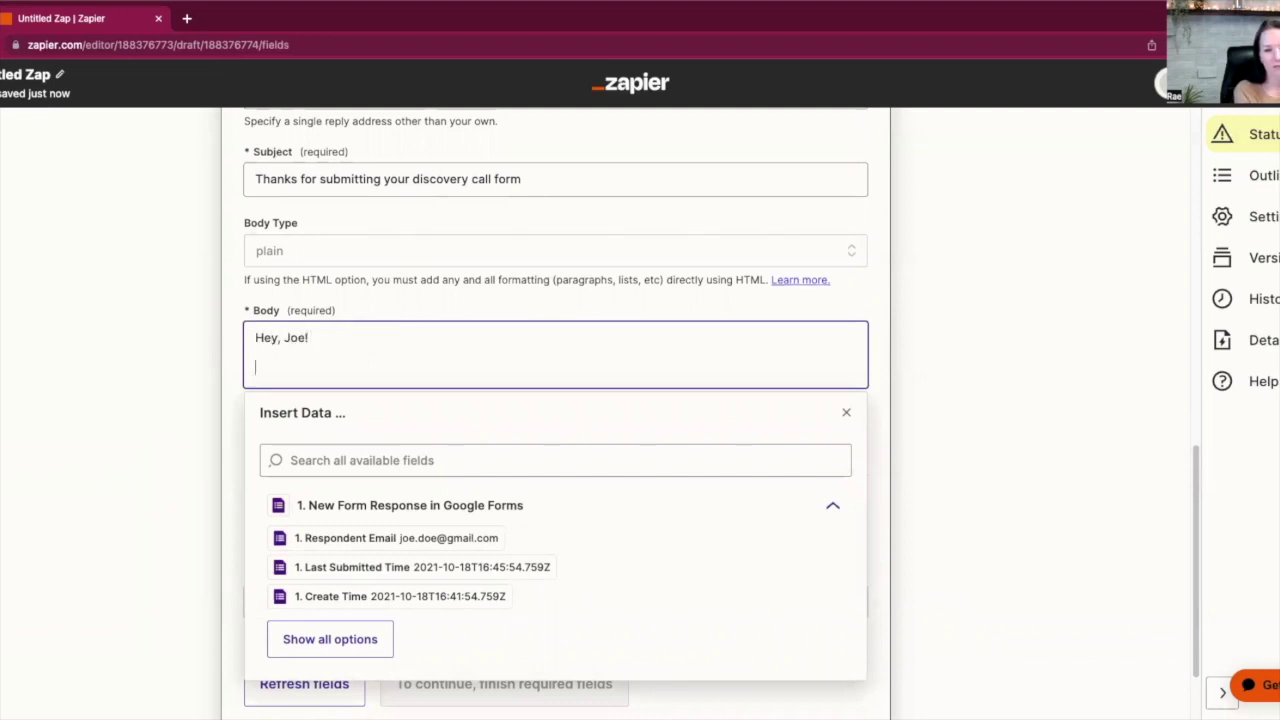
pyautogui.press('Return')
pyautogui.write('lksdjflksflkfj')
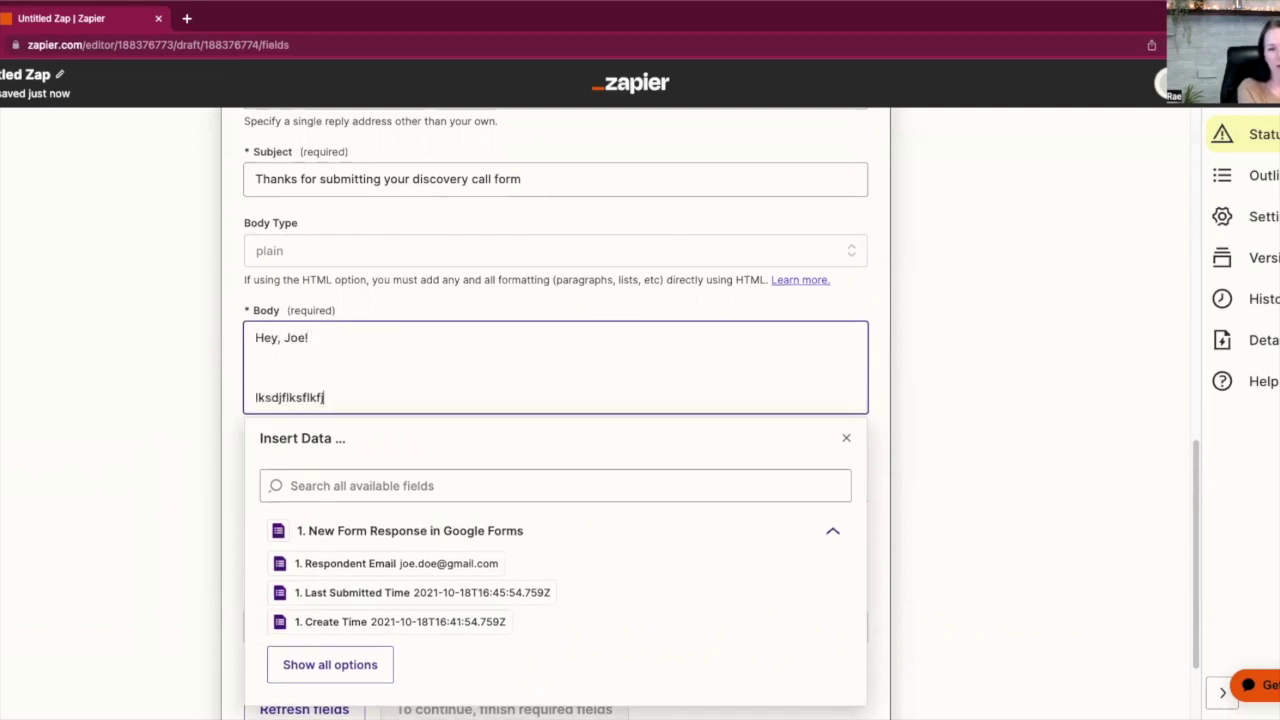
pyautogui.press('Return')
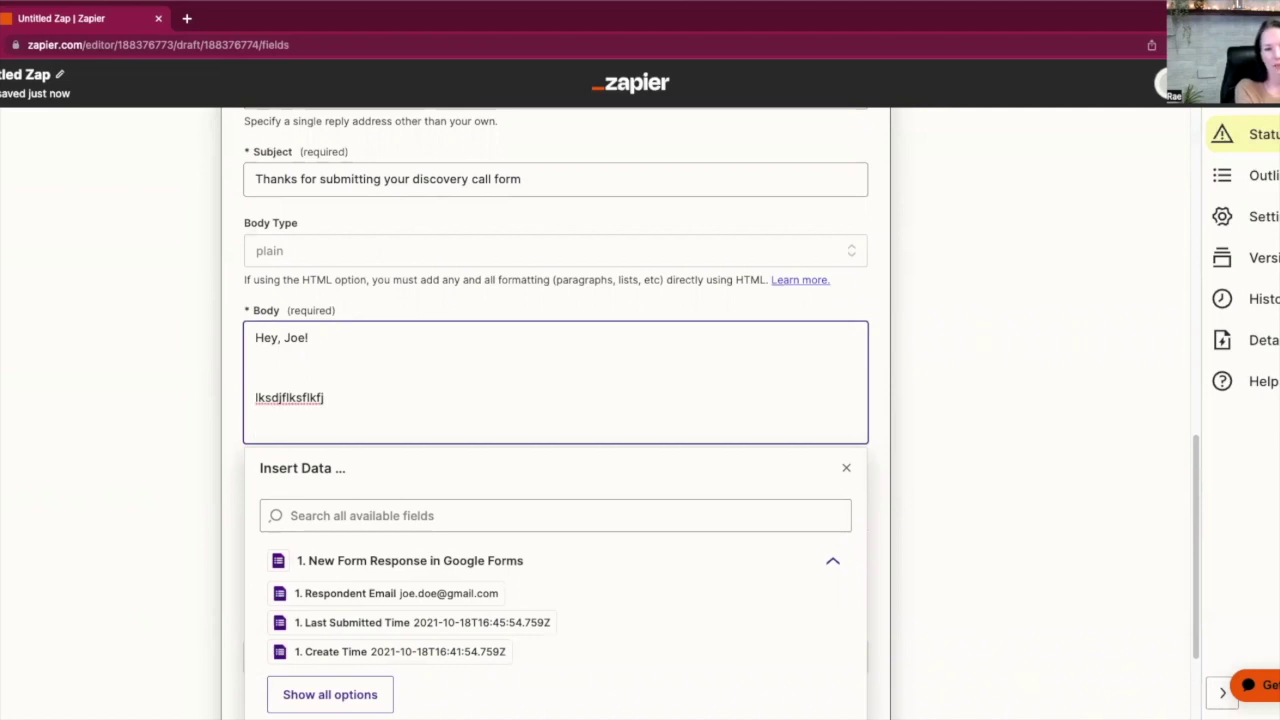
pyautogui.write('Book your call here')
pyautogui.press('Return')
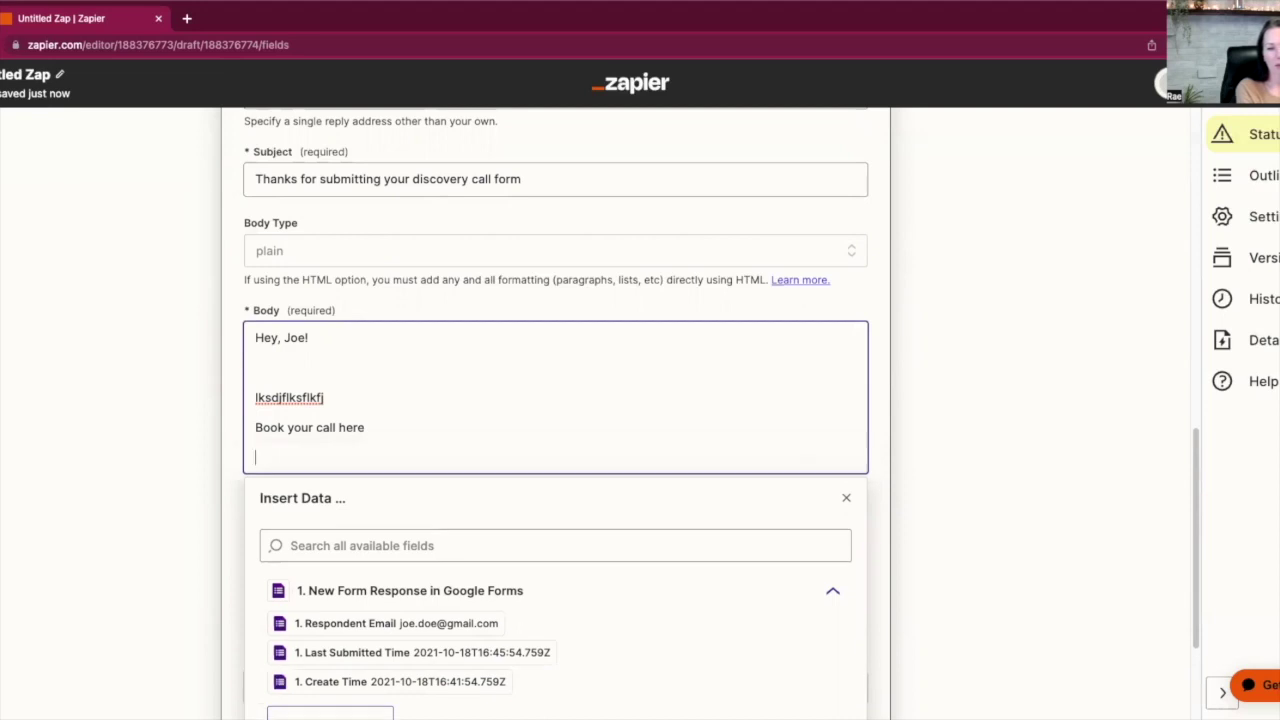
pyautogui.press('Return')
pyautogui.click(917, 371)
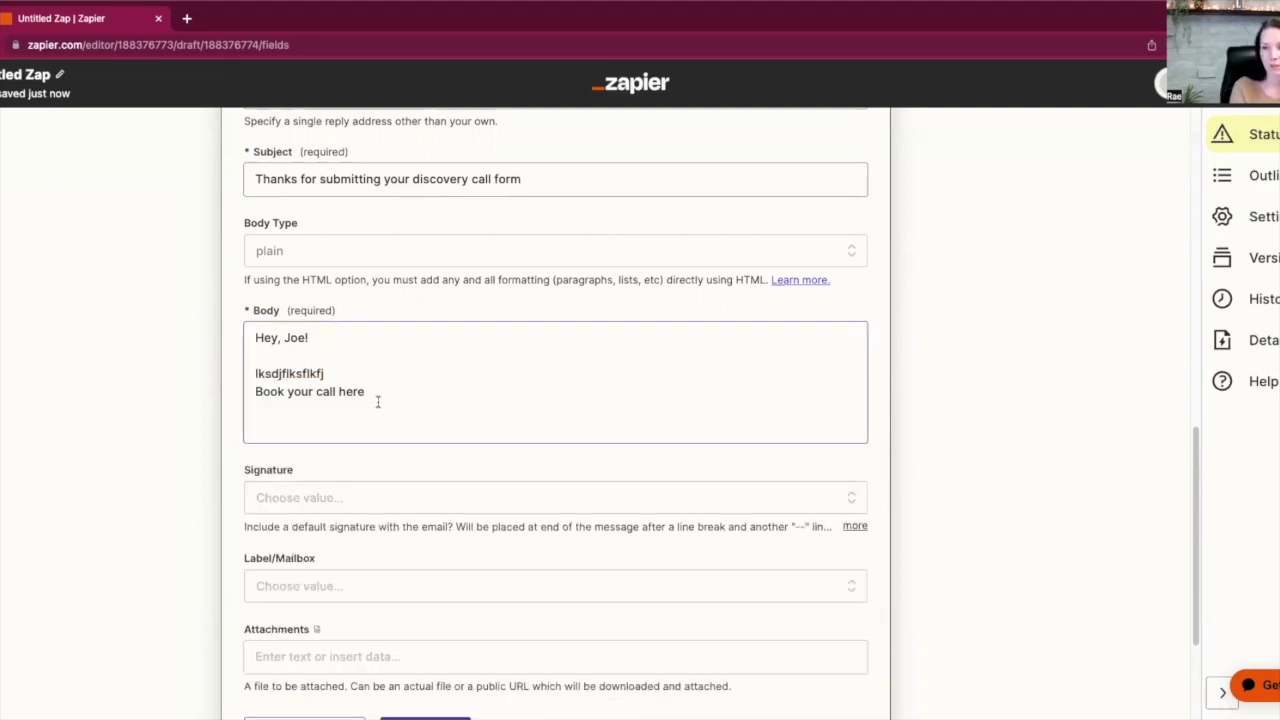
pyautogui.scroll(-1, 379, 405)
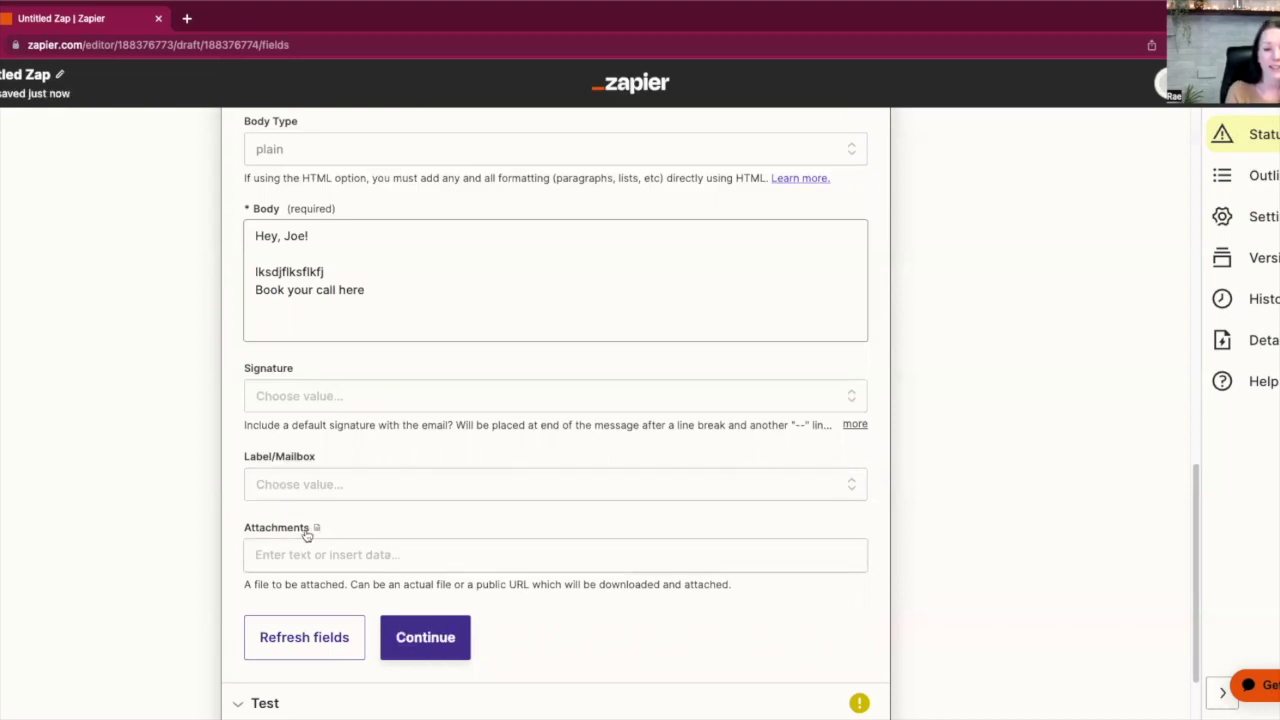
pyautogui.scroll(-1, 309, 529)
# Send a test email from the Gmail step, confirm it succeeded, and return to the Zaps list
pyautogui.click(425, 541)
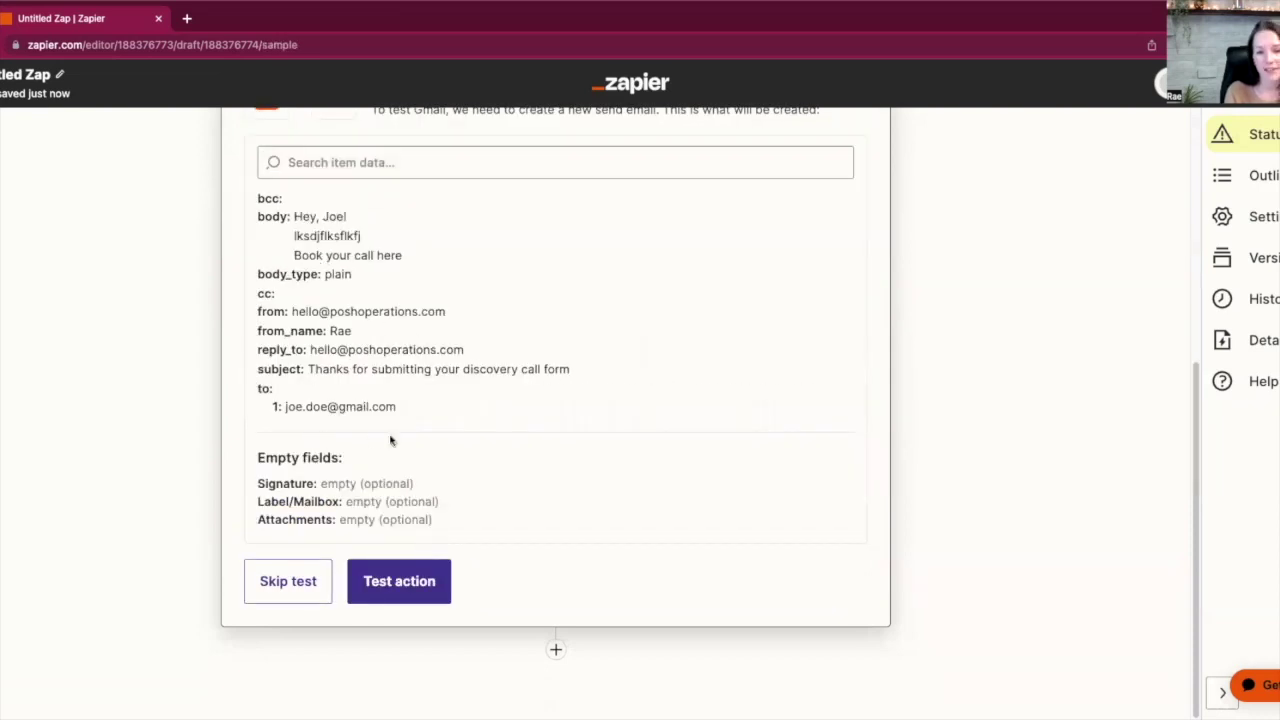
pyautogui.click(399, 581)
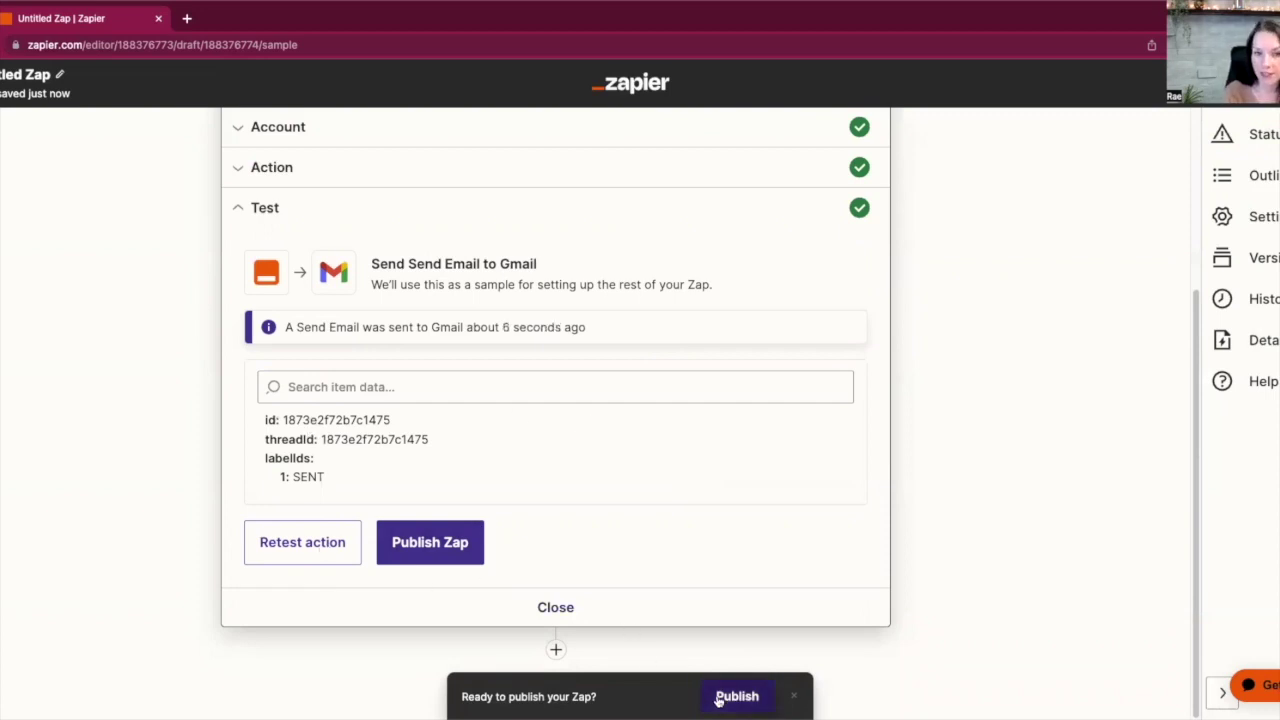
pyautogui.scroll(1, 488, 489)
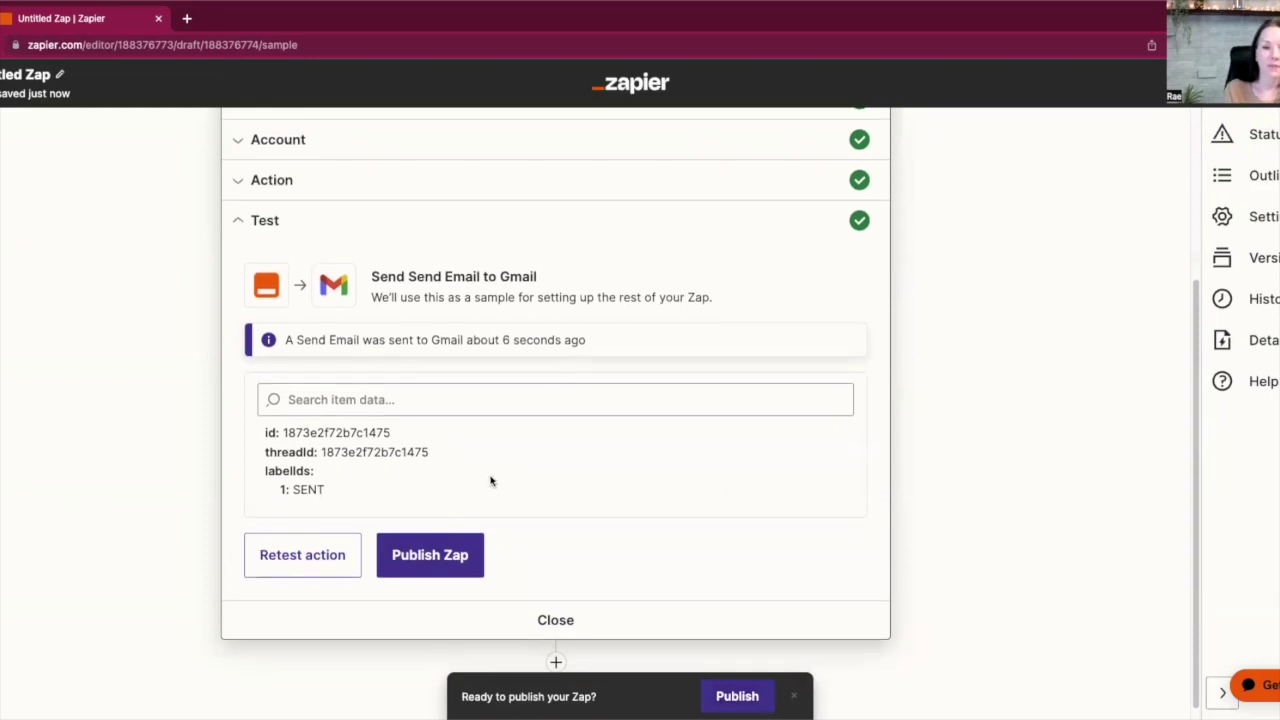
pyautogui.scroll(3, 490, 482)
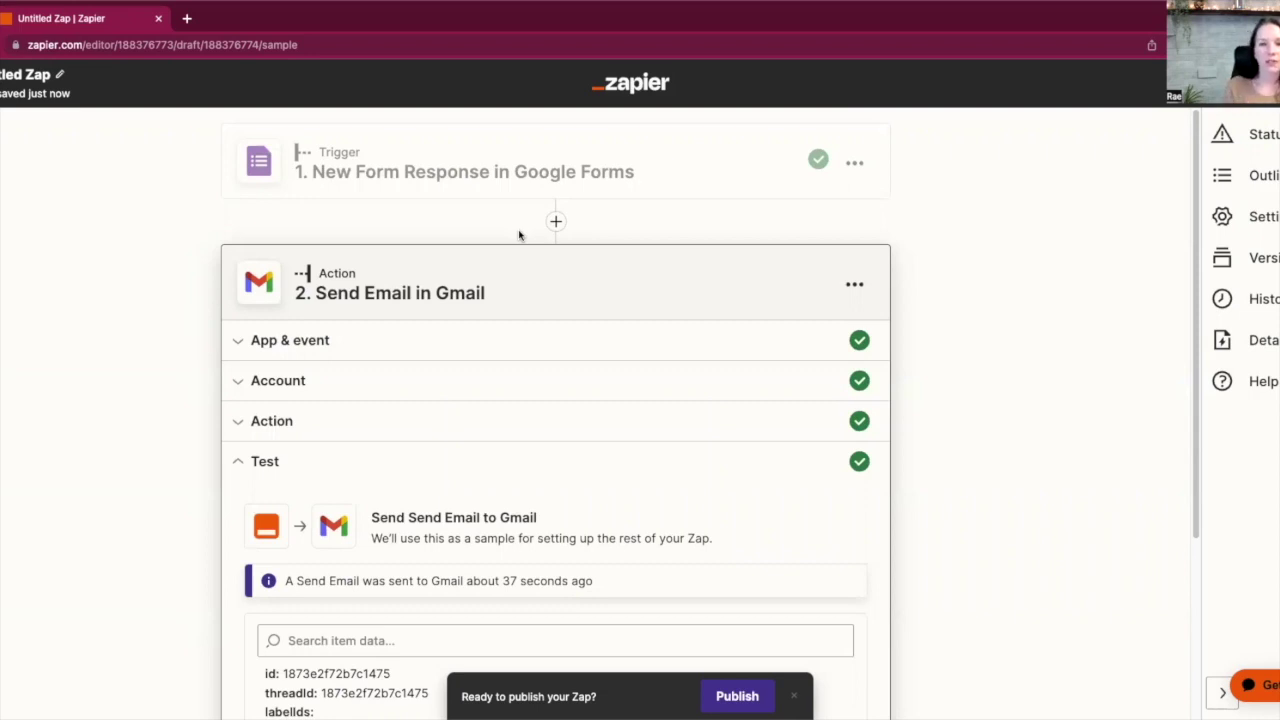
pyautogui.click(5, 74)
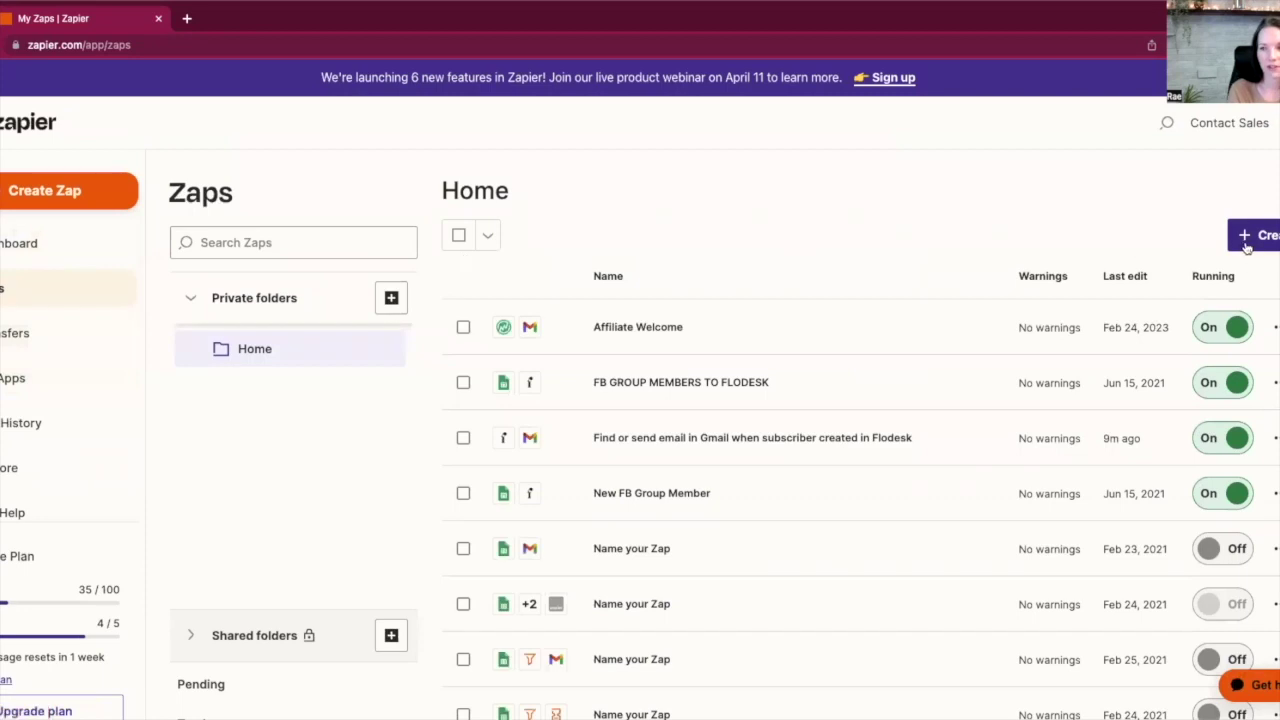
# Start another new Zap via + Create and insert an extra action step after its trigger
pyautogui.click(1255, 236)
pyautogui.click(1185, 284)
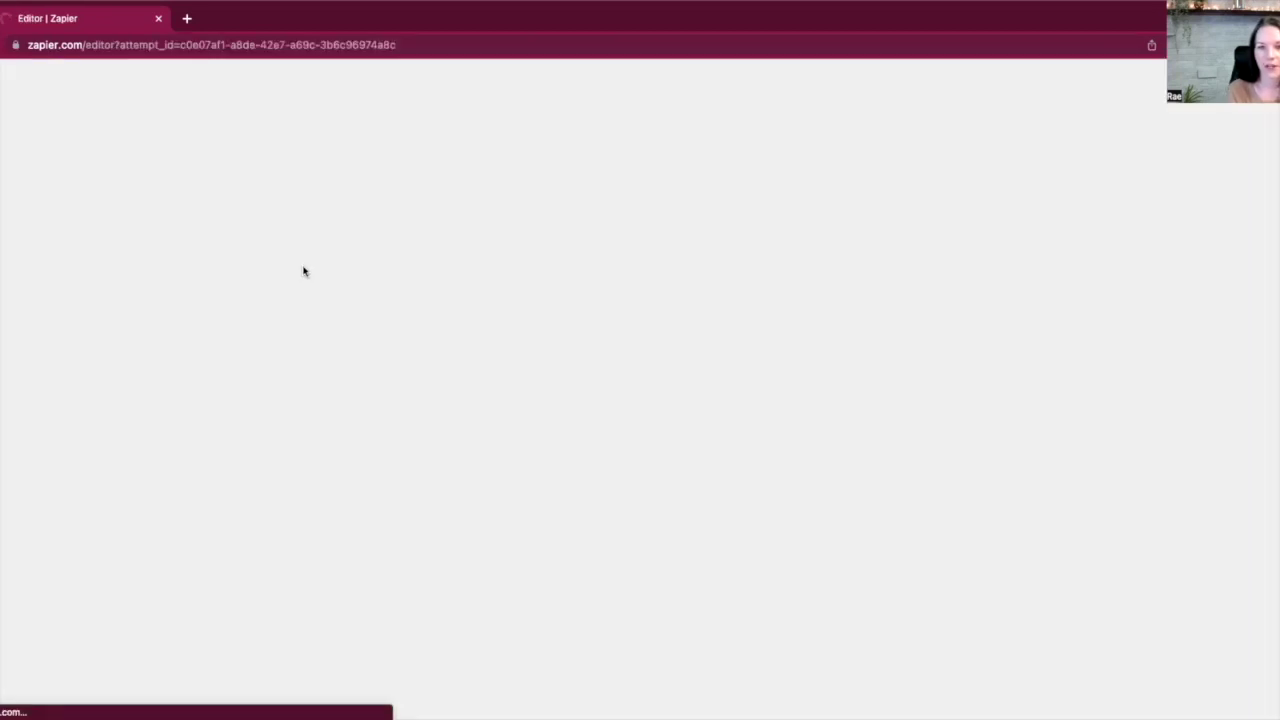
pyautogui.scroll(-3, 792, 410)
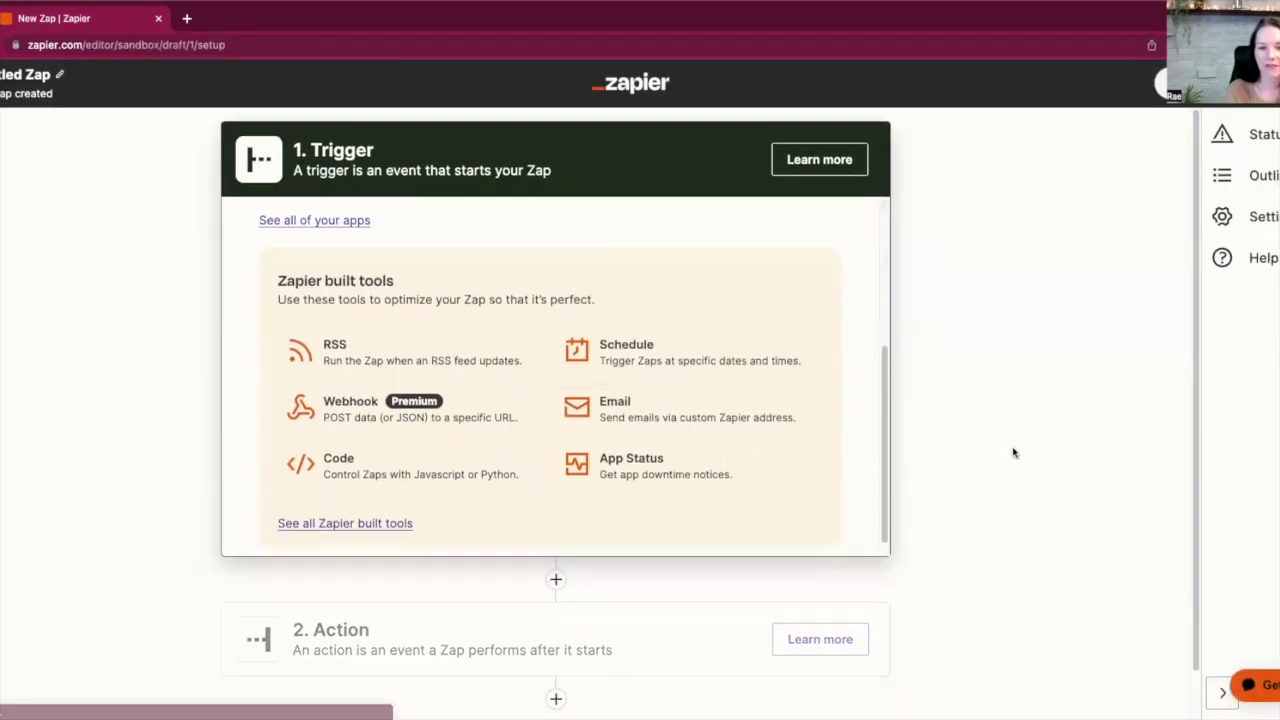
pyautogui.scroll(-1, 1007, 447)
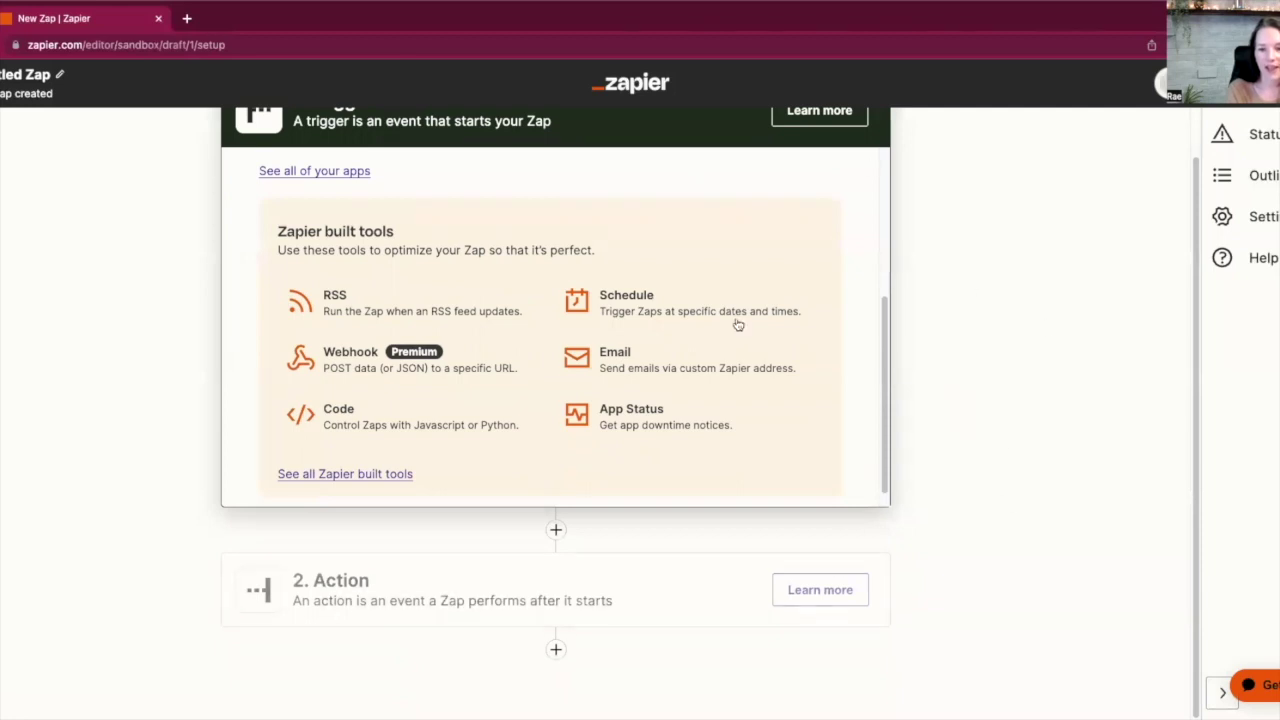
pyautogui.scroll(1, 400, 243)
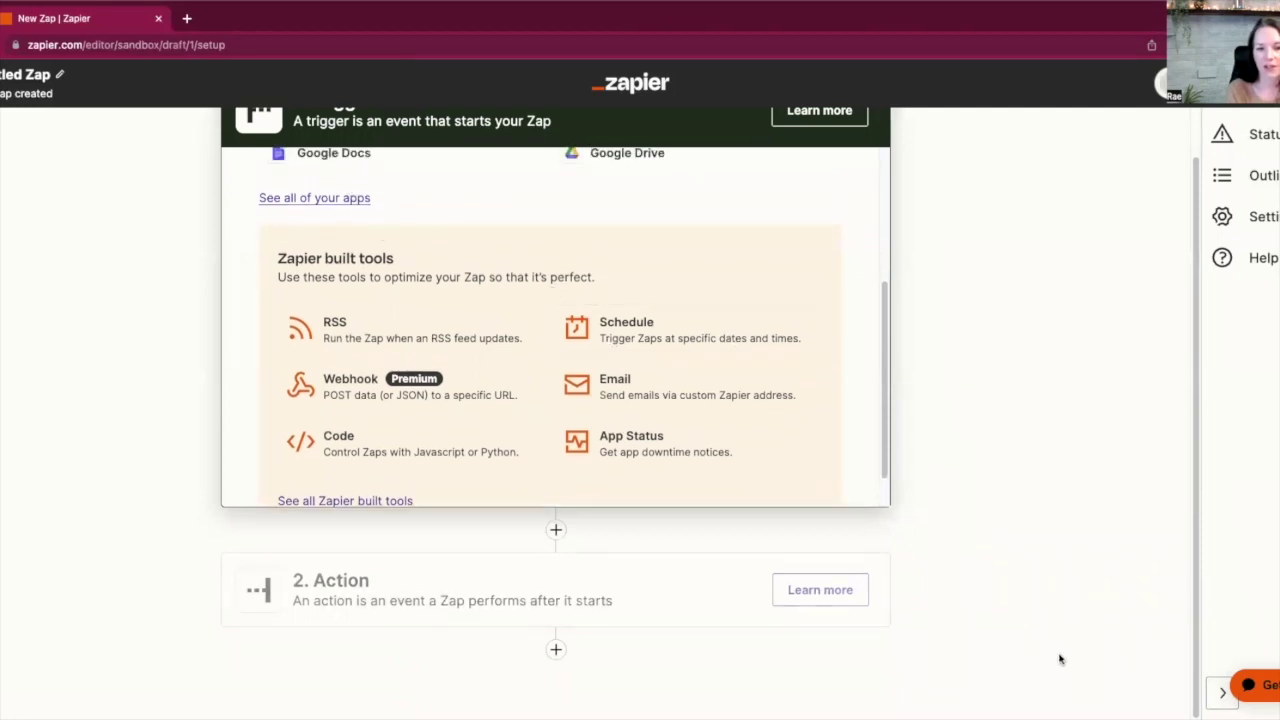
pyautogui.scroll(1, 931, 561)
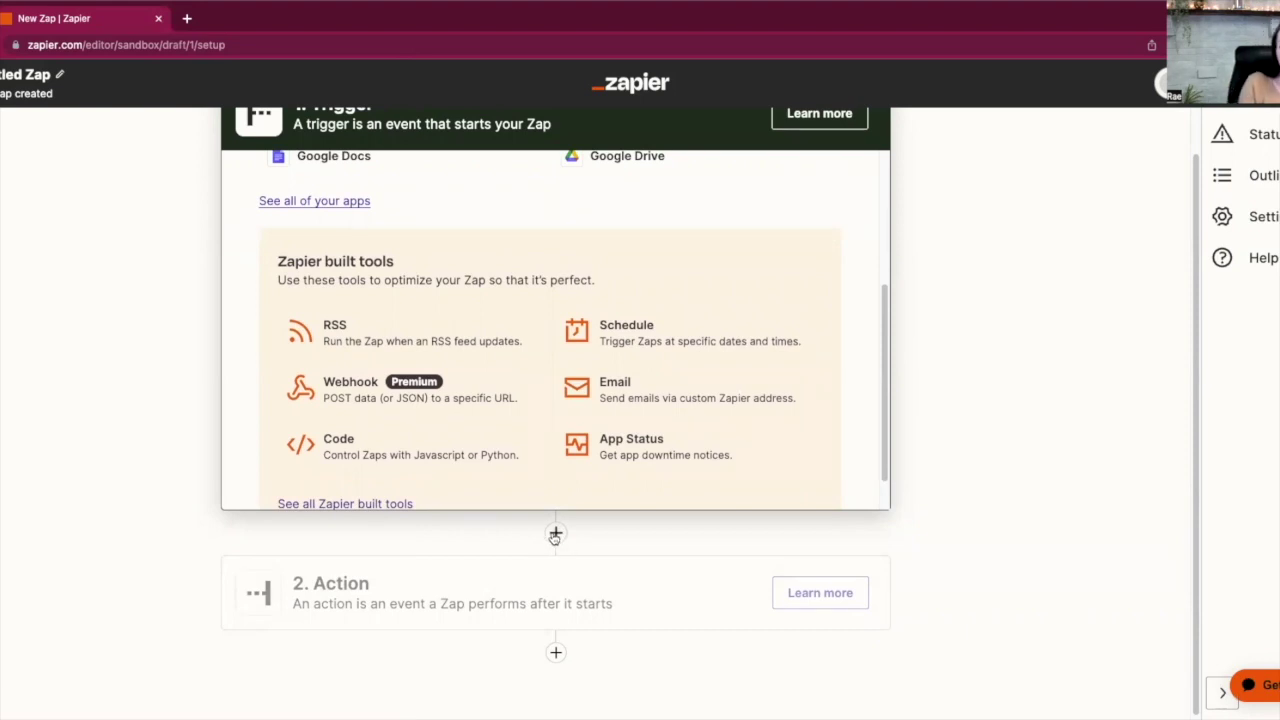
pyautogui.click(555, 535)
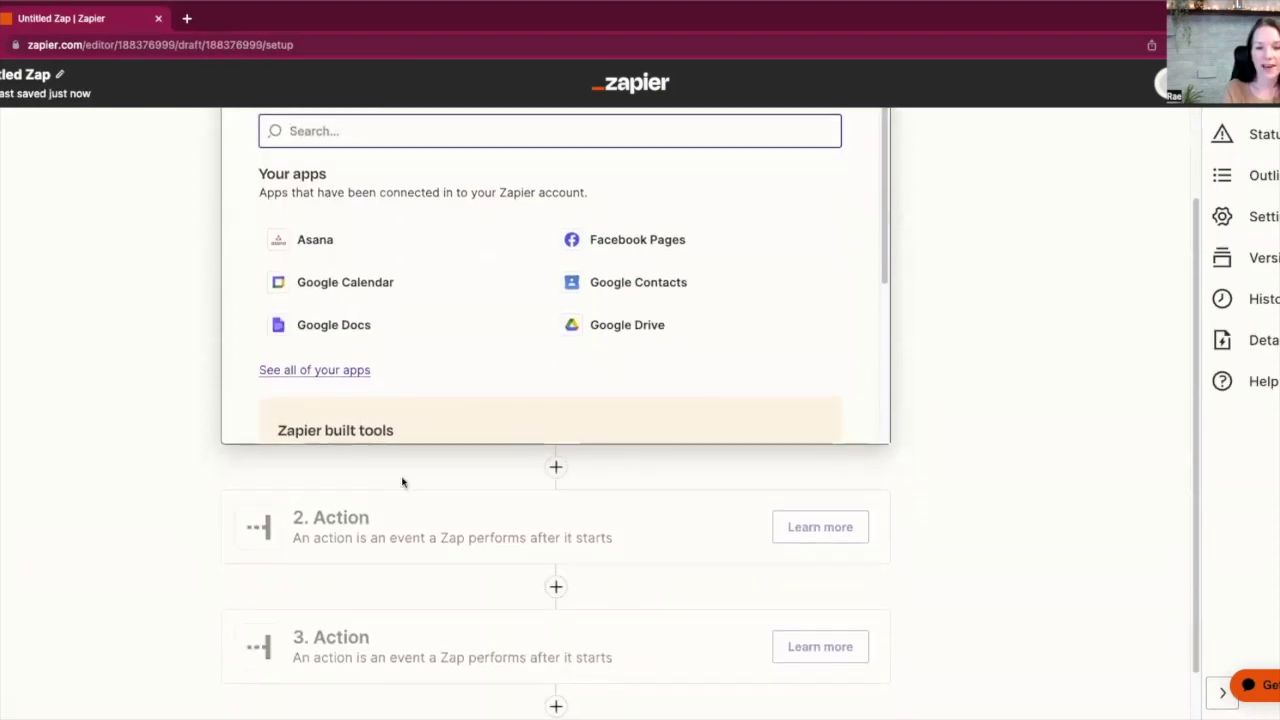
pyautogui.scroll(1, 620, 532)
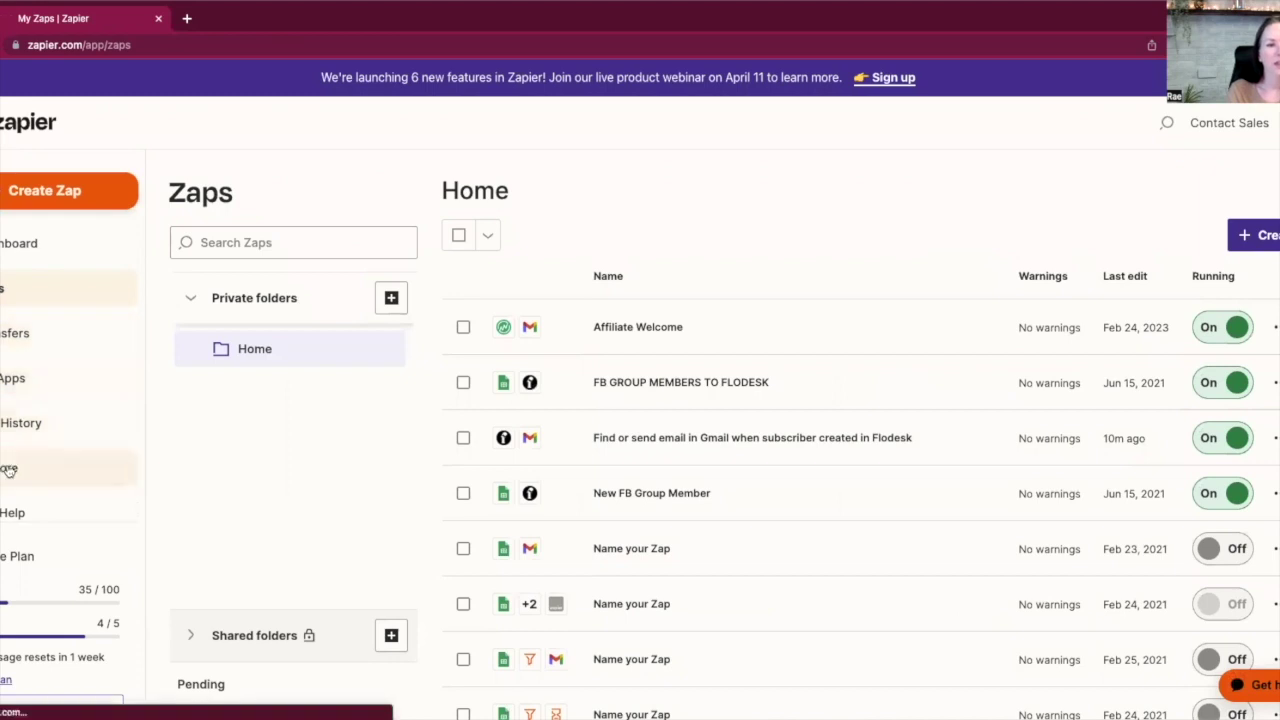
# Open Explore and scroll to the app directory listing ClickUp, Zoom, Flodesk and Dropbox
pyautogui.click(8, 470)
pyautogui.scroll(-3, 600, 410)
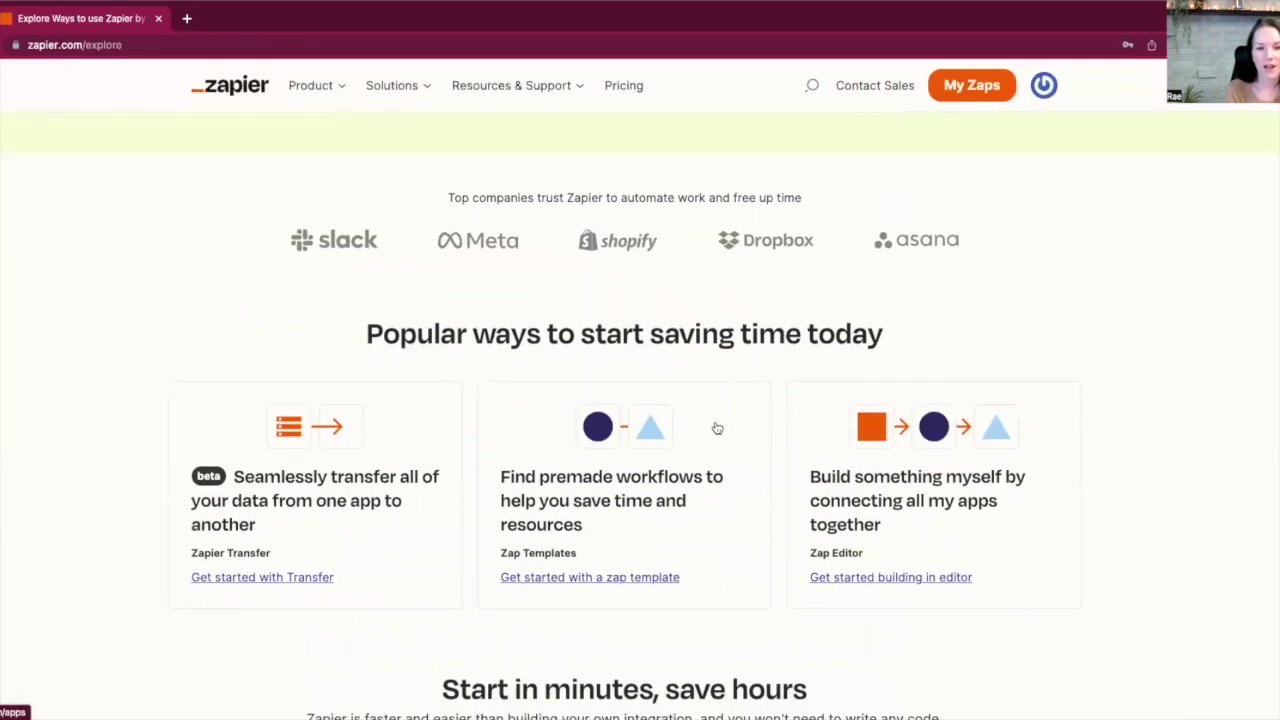
pyautogui.scroll(-1, 1093, 436)
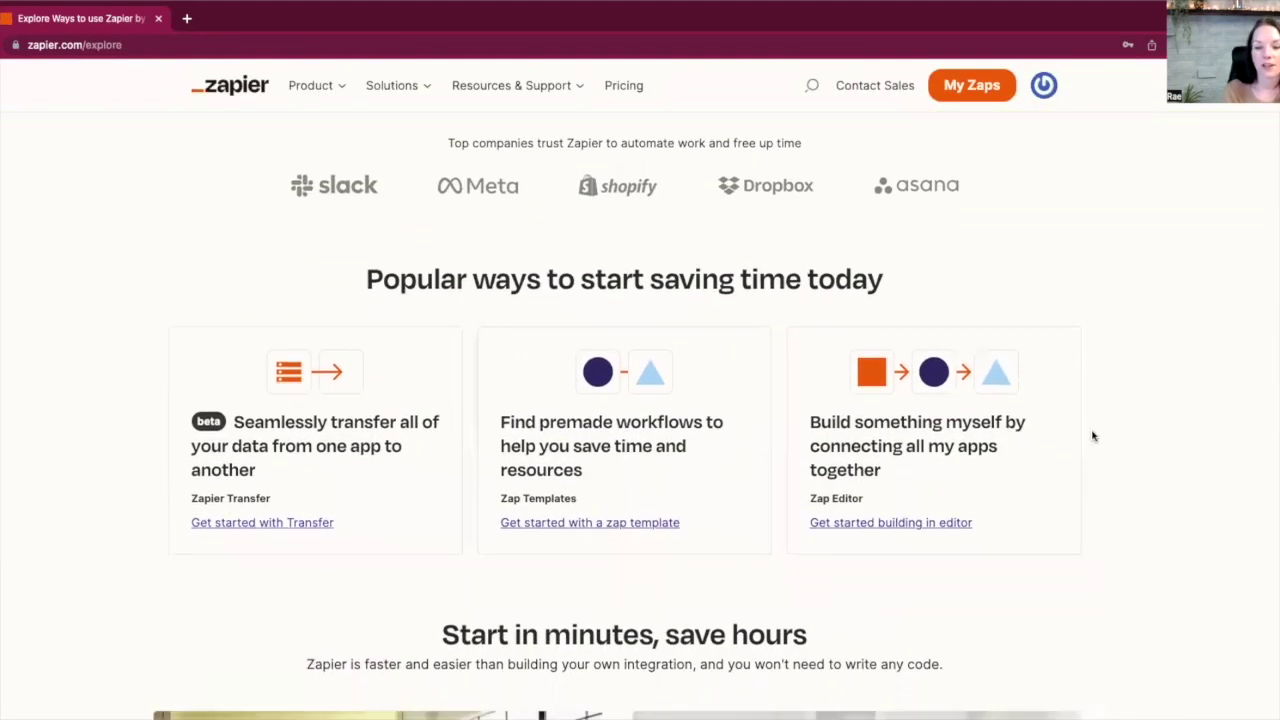
pyautogui.scroll(-8, 1093, 436)
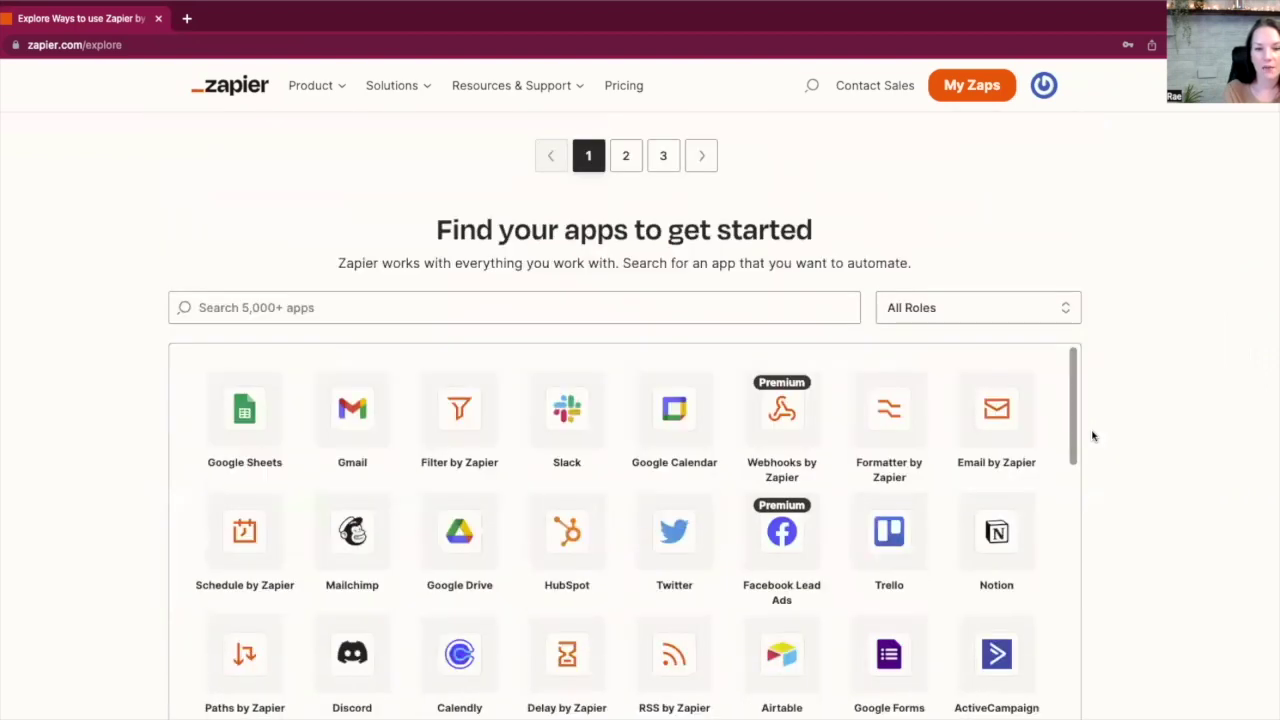
pyautogui.scroll(-3, 1093, 436)
pyautogui.moveTo(1075, 235); pyautogui.dragTo(1071, 427)
pyautogui.rightClick(1071, 425)
pyautogui.click(1079, 418)
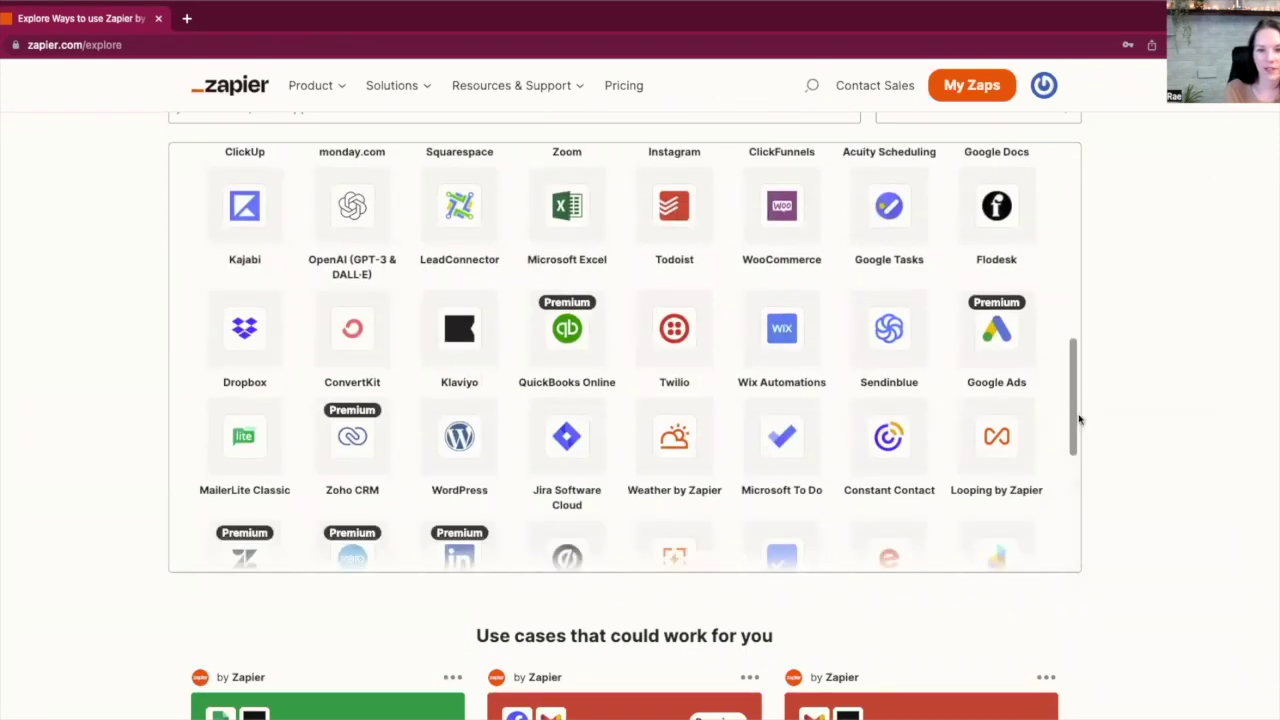
pyautogui.scroll(2, 654, 364)
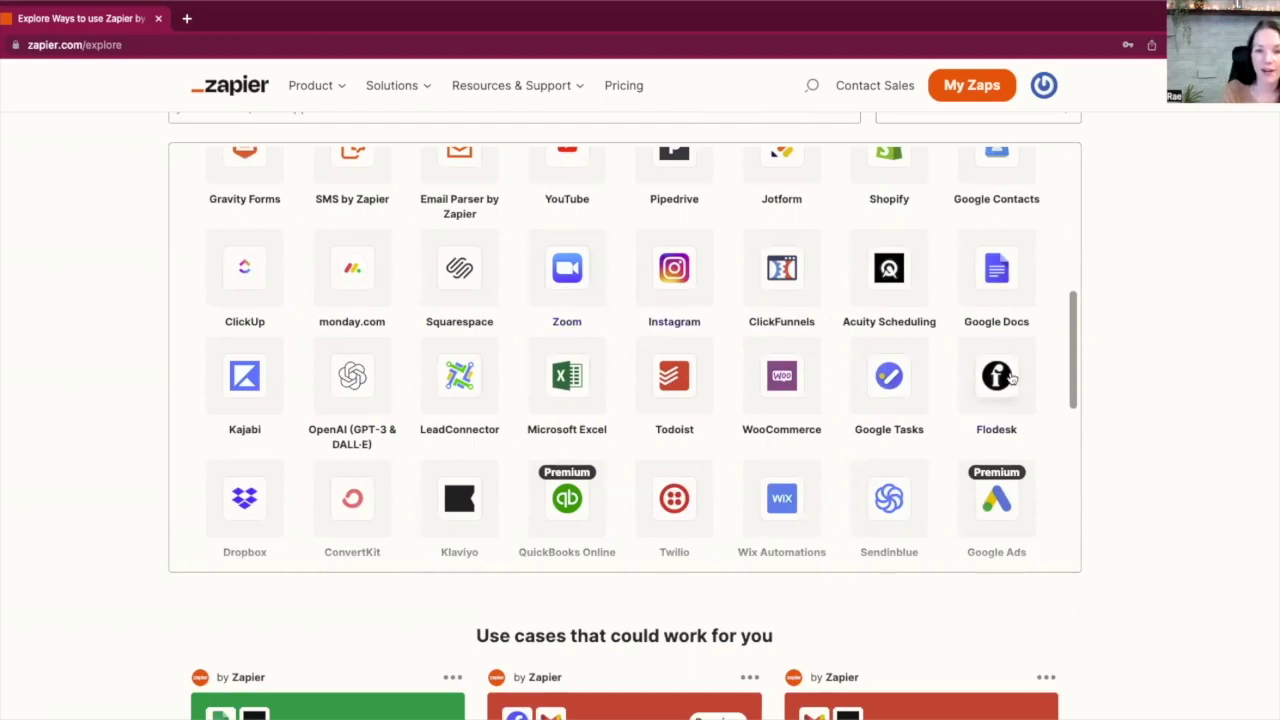
pyautogui.scroll(-1, 1014, 449)
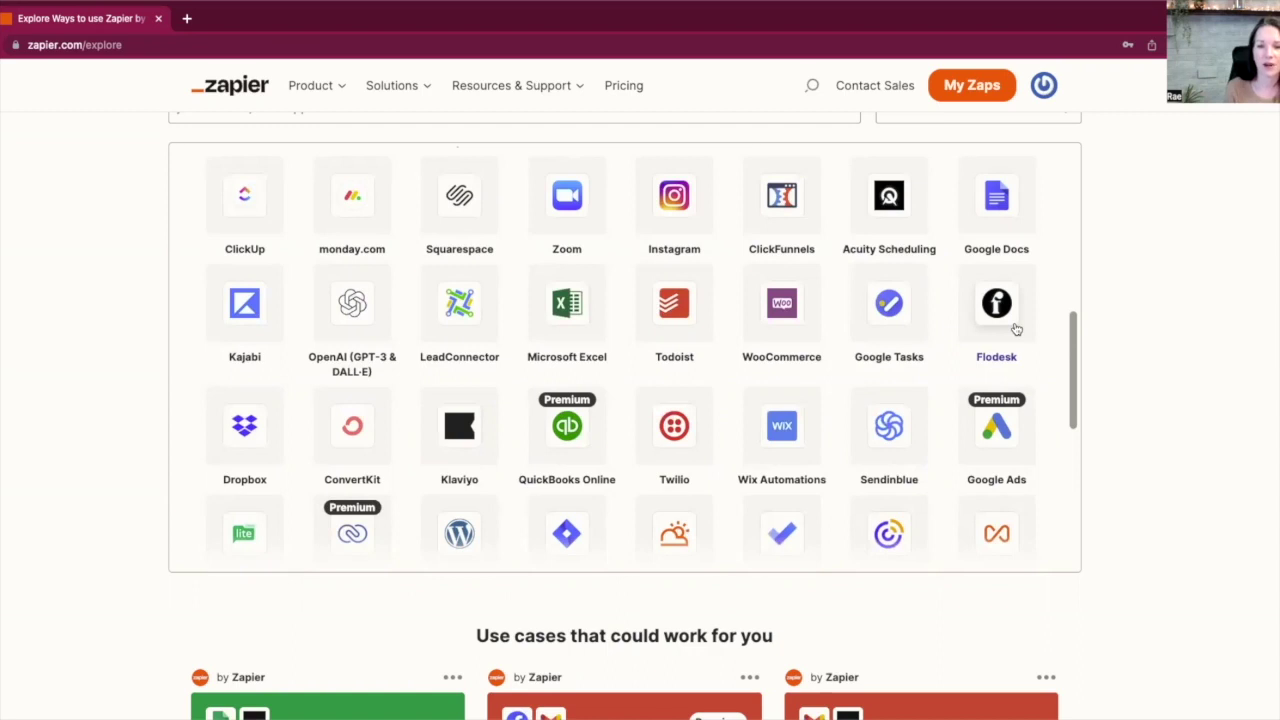
pyautogui.scroll(-2, 986, 449)
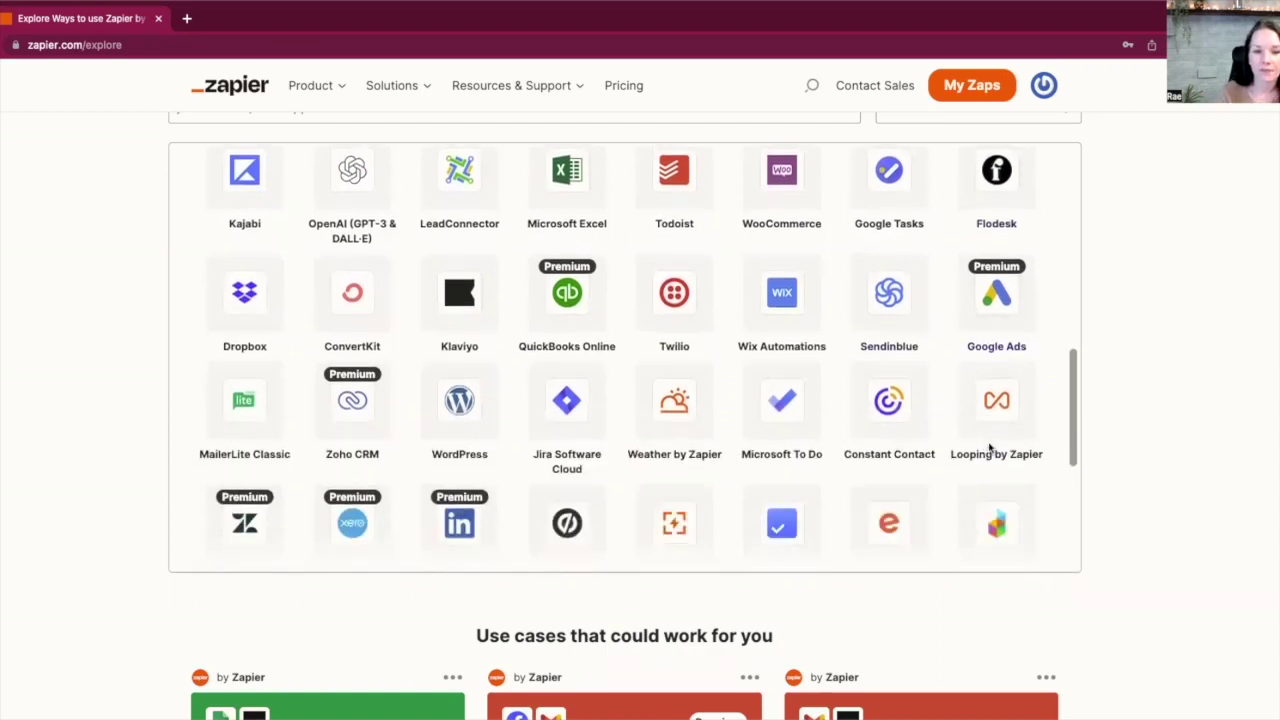
pyautogui.scroll(-1, 1037, 471)
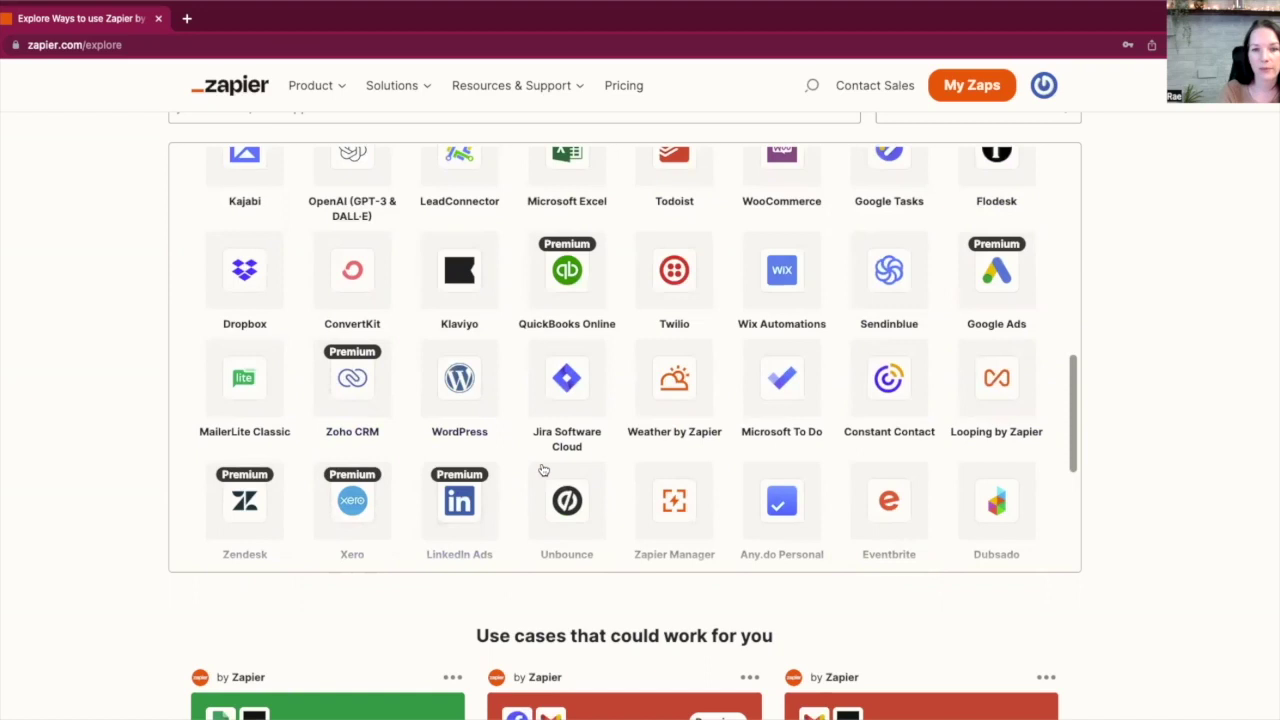
pyautogui.scroll(-2, 540, 472)
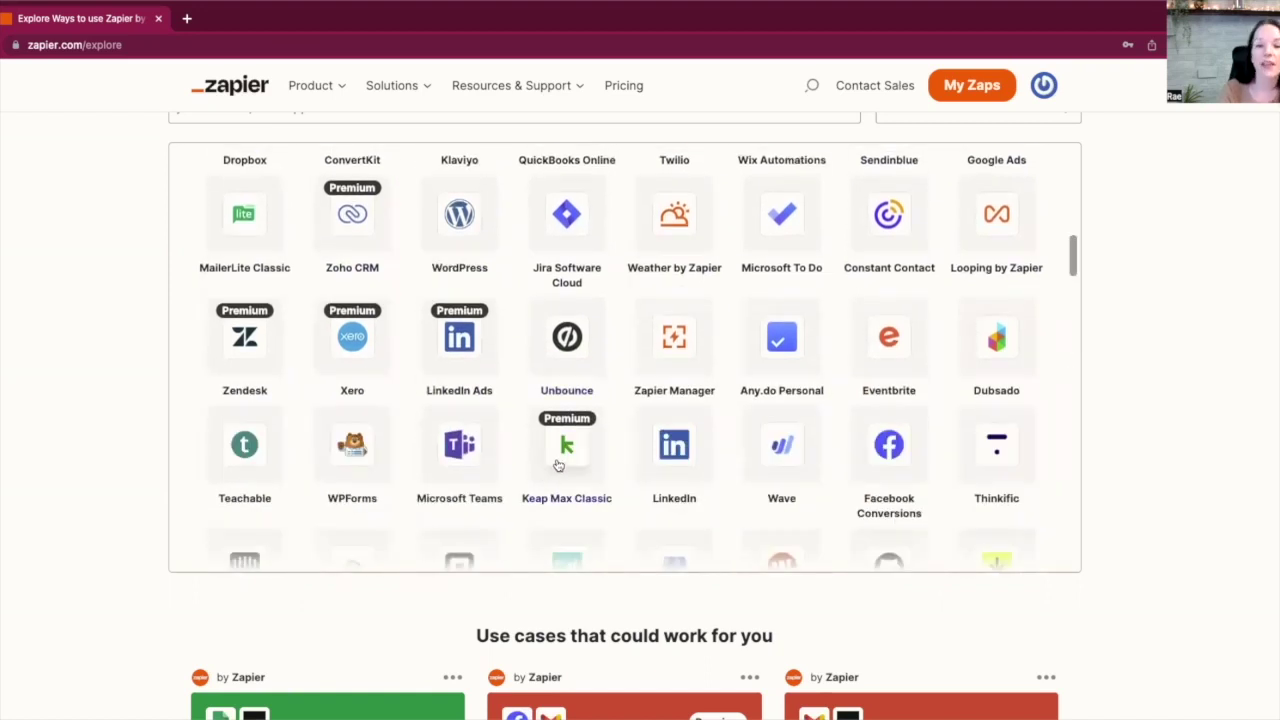
pyautogui.scroll(-1, 616, 476)
pyautogui.scroll(-1, 616, 476)
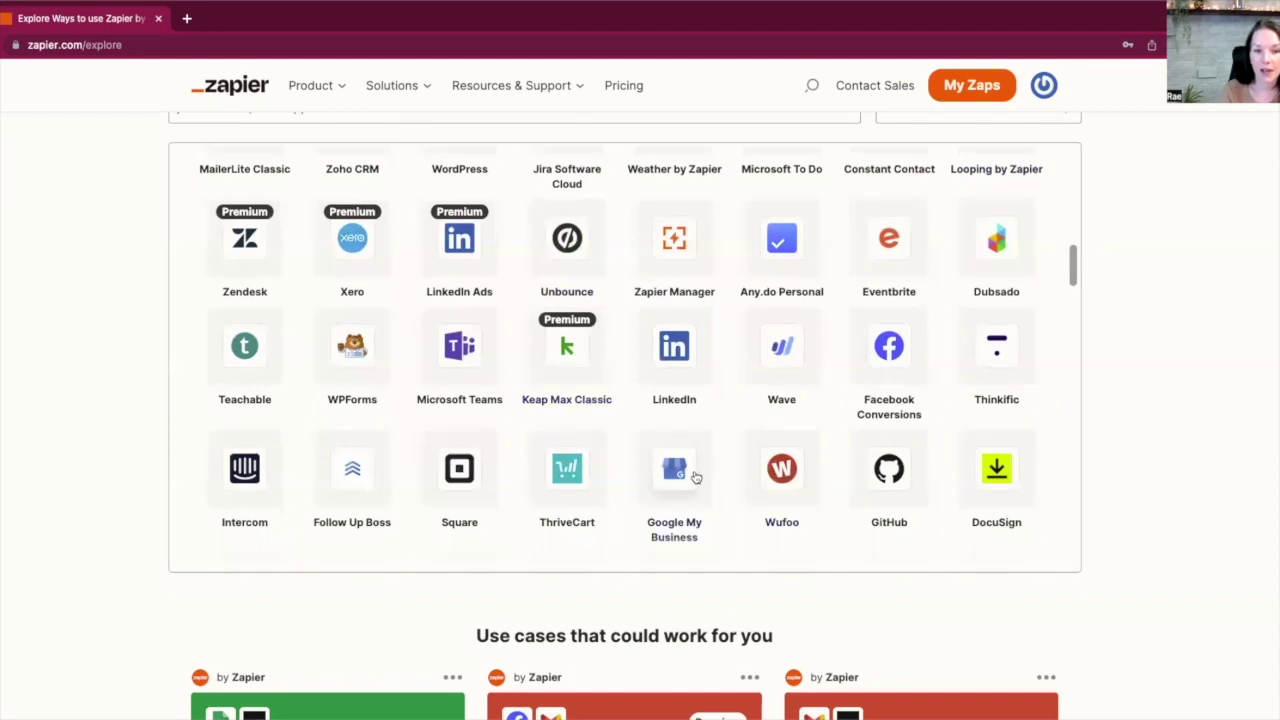
pyautogui.scroll(-1, 694, 471)
pyautogui.scroll(-2, 696, 477)
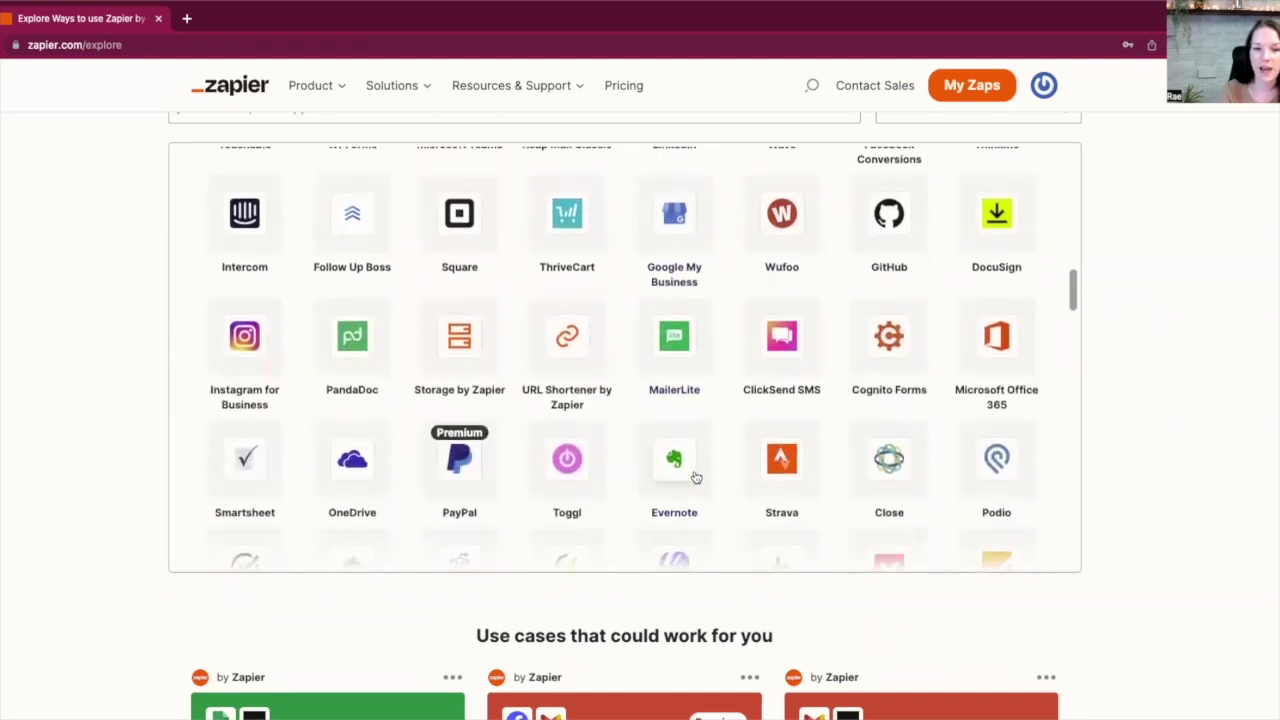
pyautogui.scroll(-1, 697, 479)
pyautogui.scroll(-1, 697, 479)
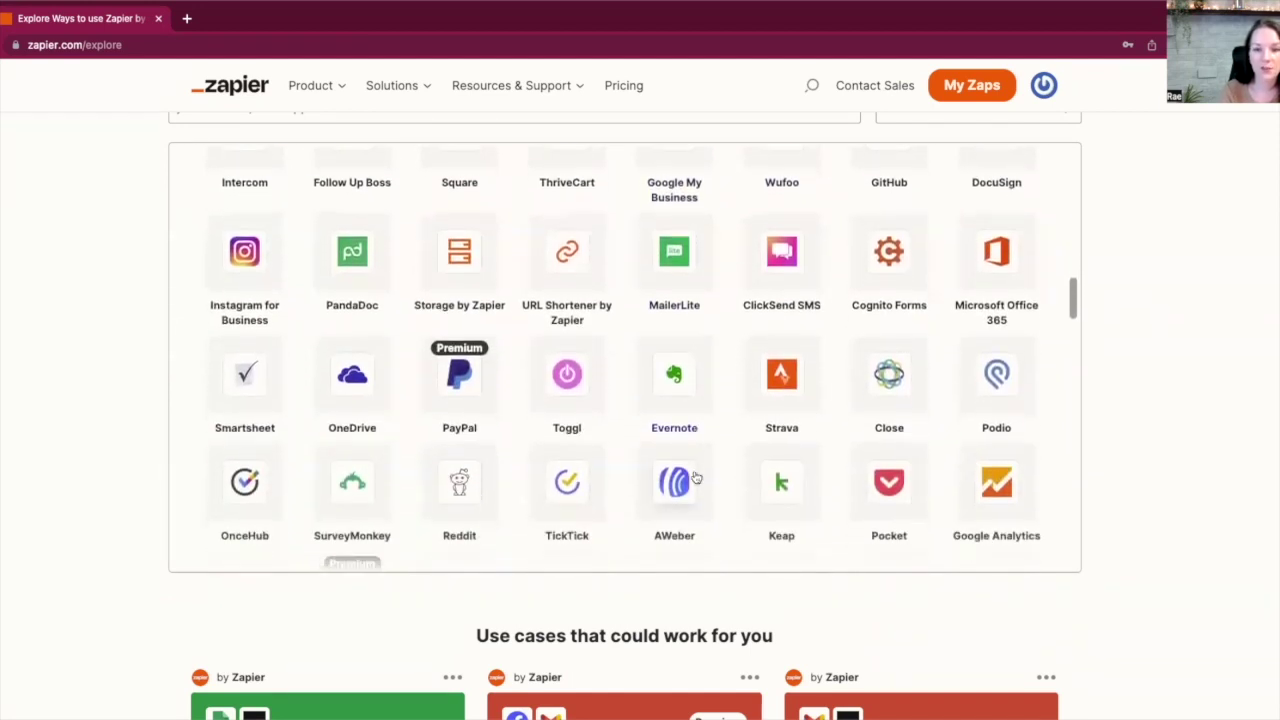
pyautogui.scroll(-1, 696, 479)
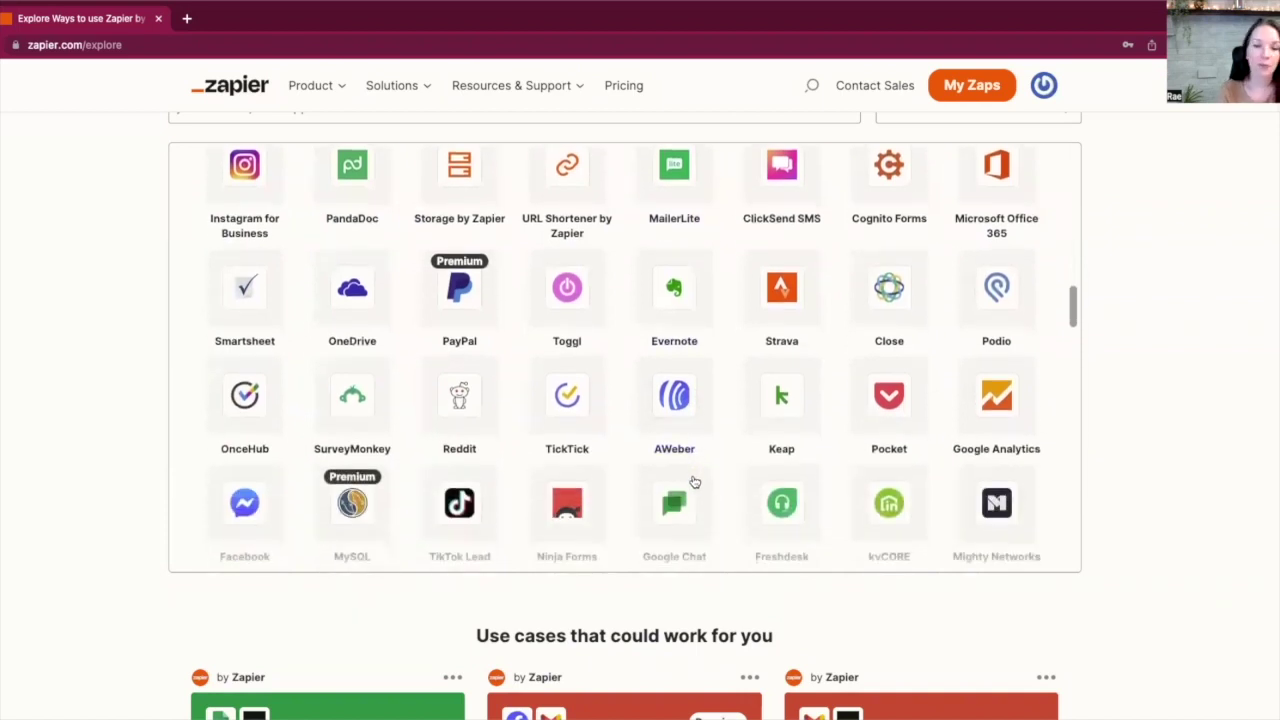
pyautogui.scroll(-2, 692, 484)
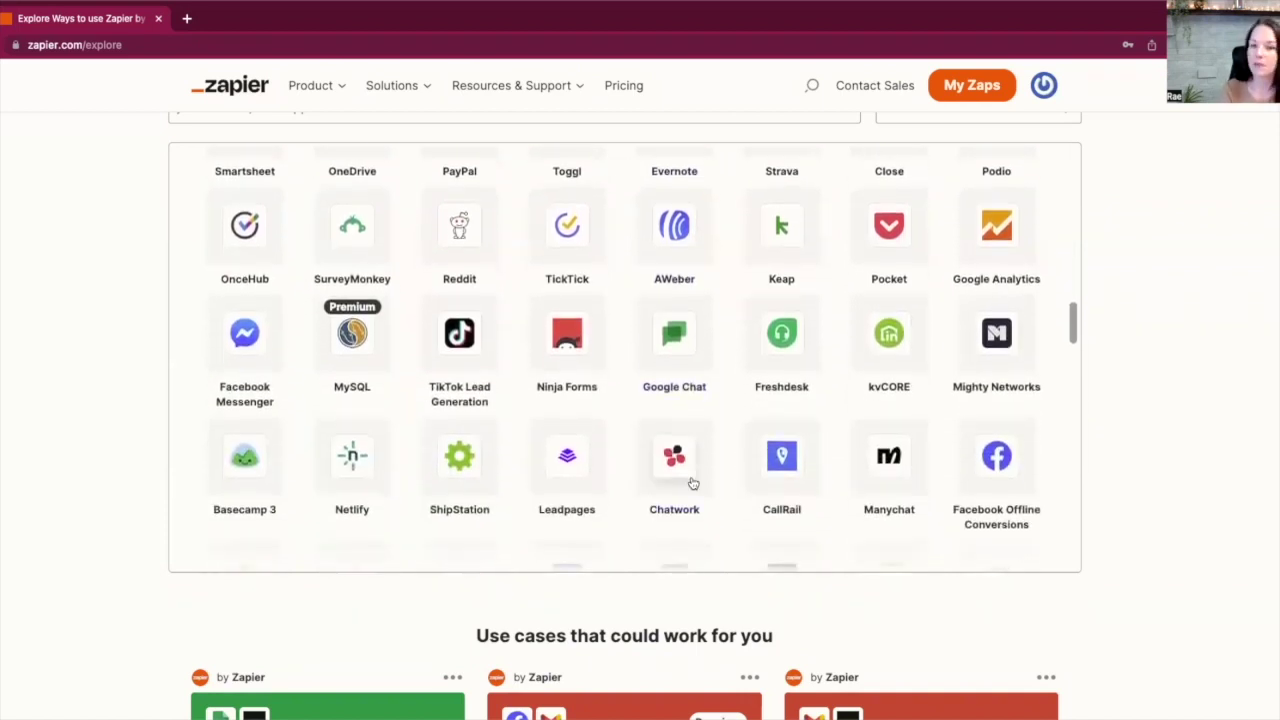
pyautogui.scroll(-3, 692, 484)
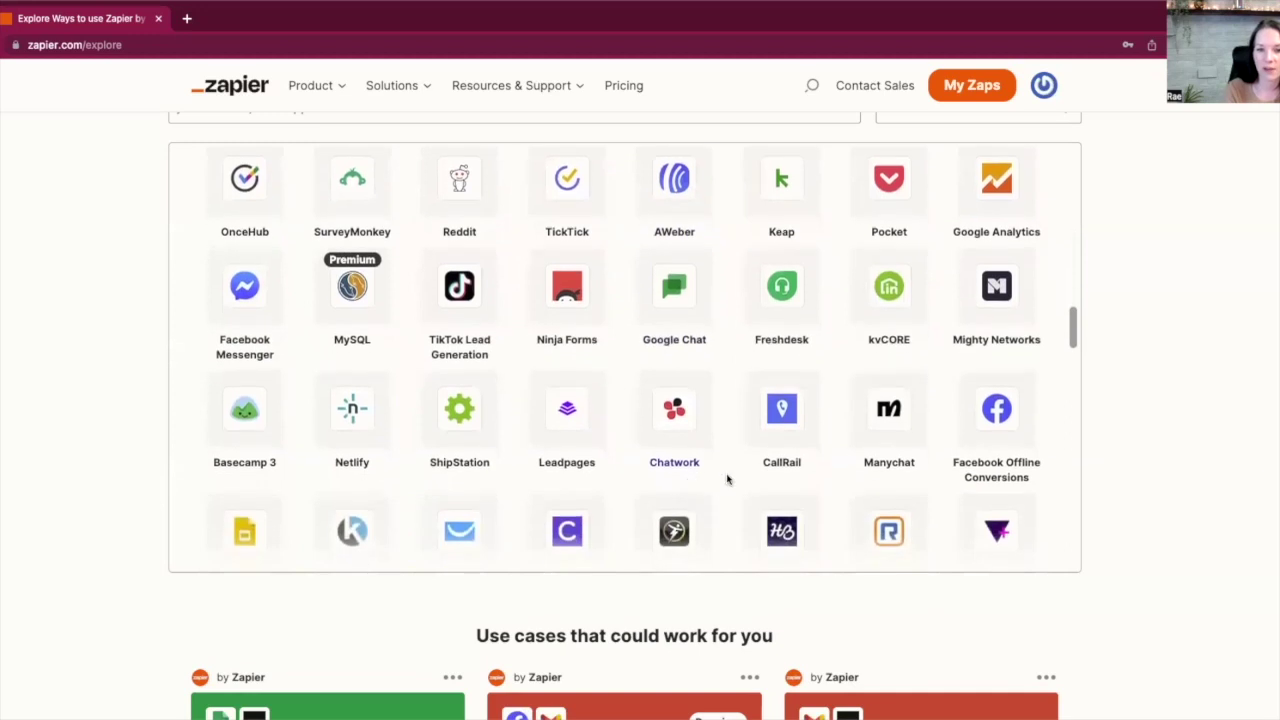
pyautogui.scroll(-1, 727, 480)
pyautogui.scroll(-1, 727, 480)
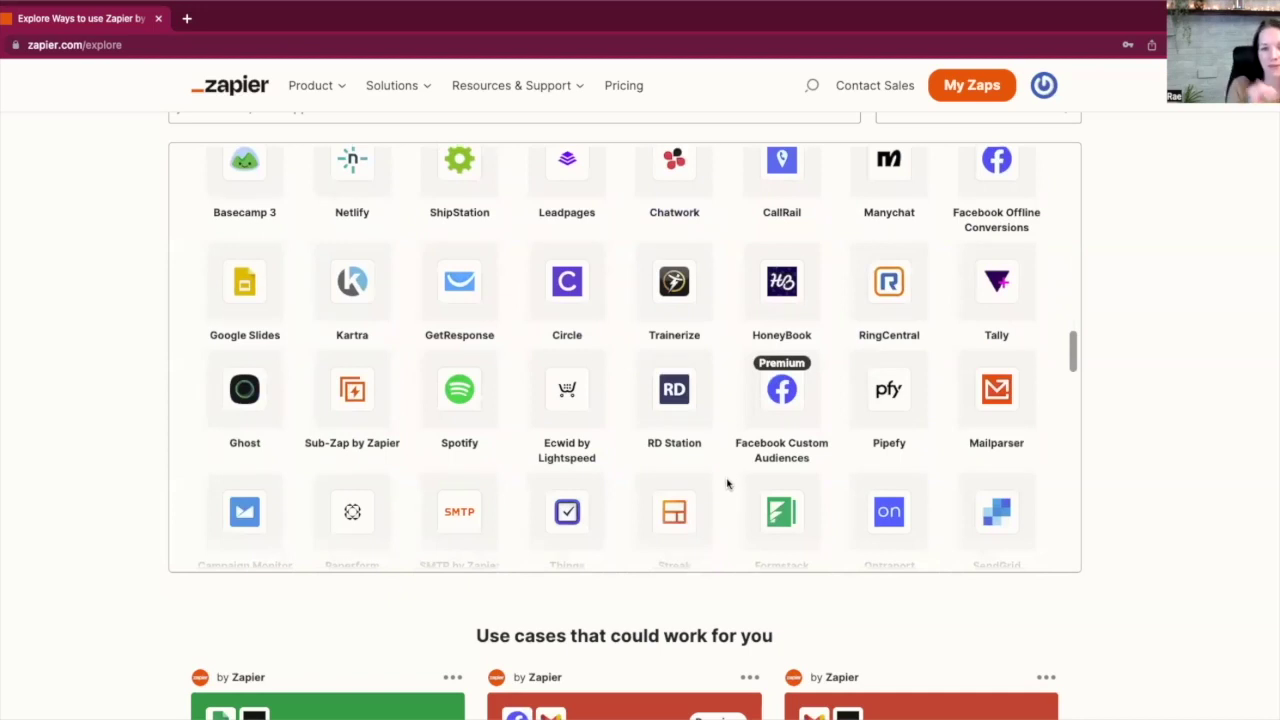
pyautogui.scroll(-1, 726, 484)
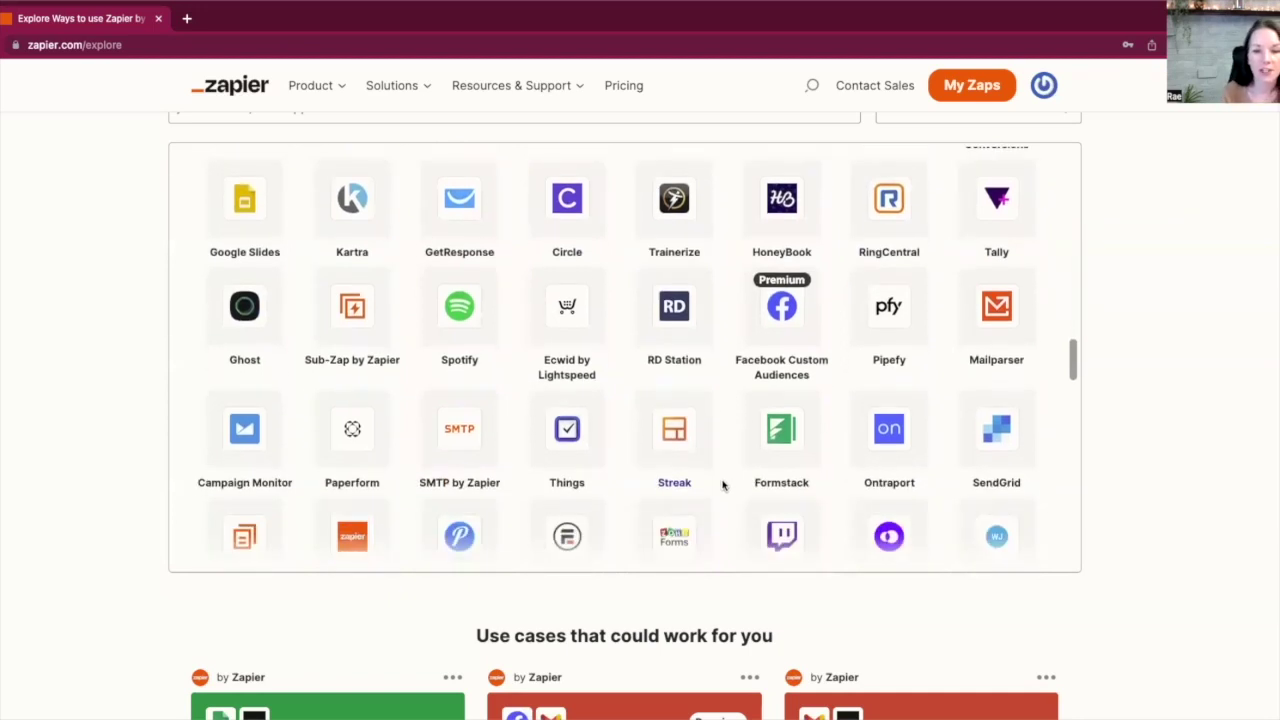
pyautogui.scroll(-1, 723, 485)
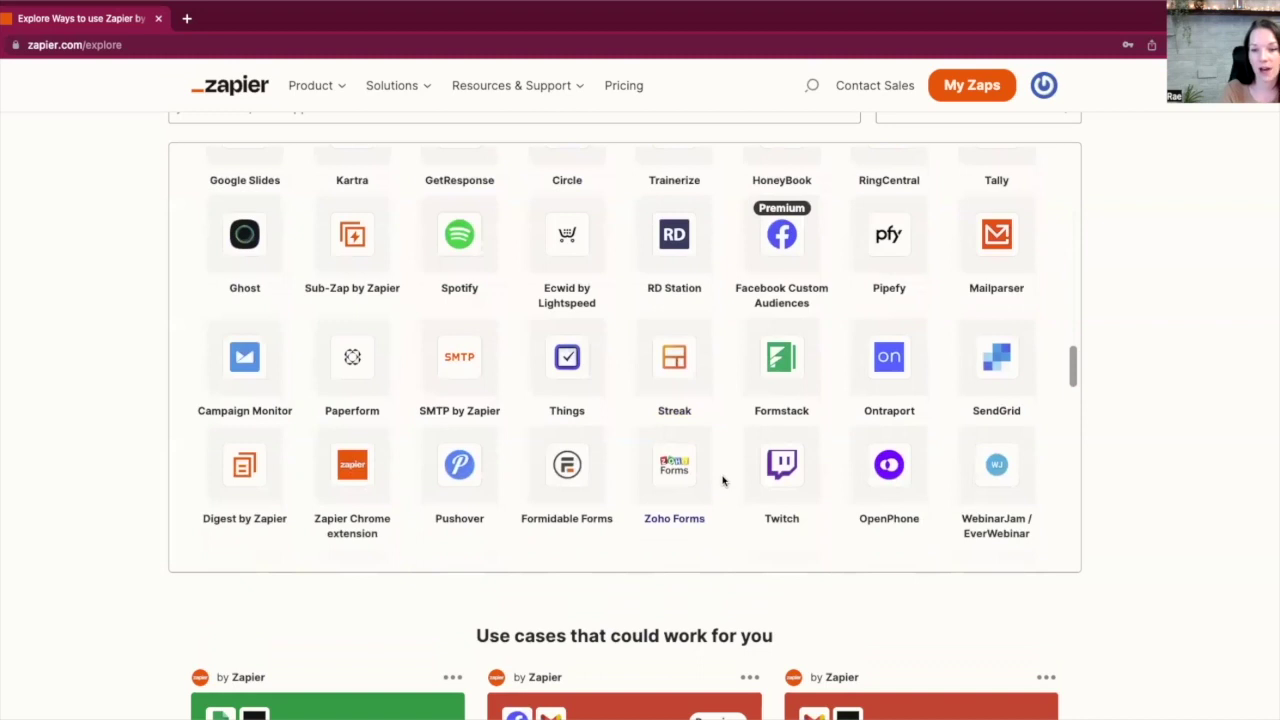
pyautogui.scroll(-1, 723, 485)
pyautogui.scroll(-2, 723, 482)
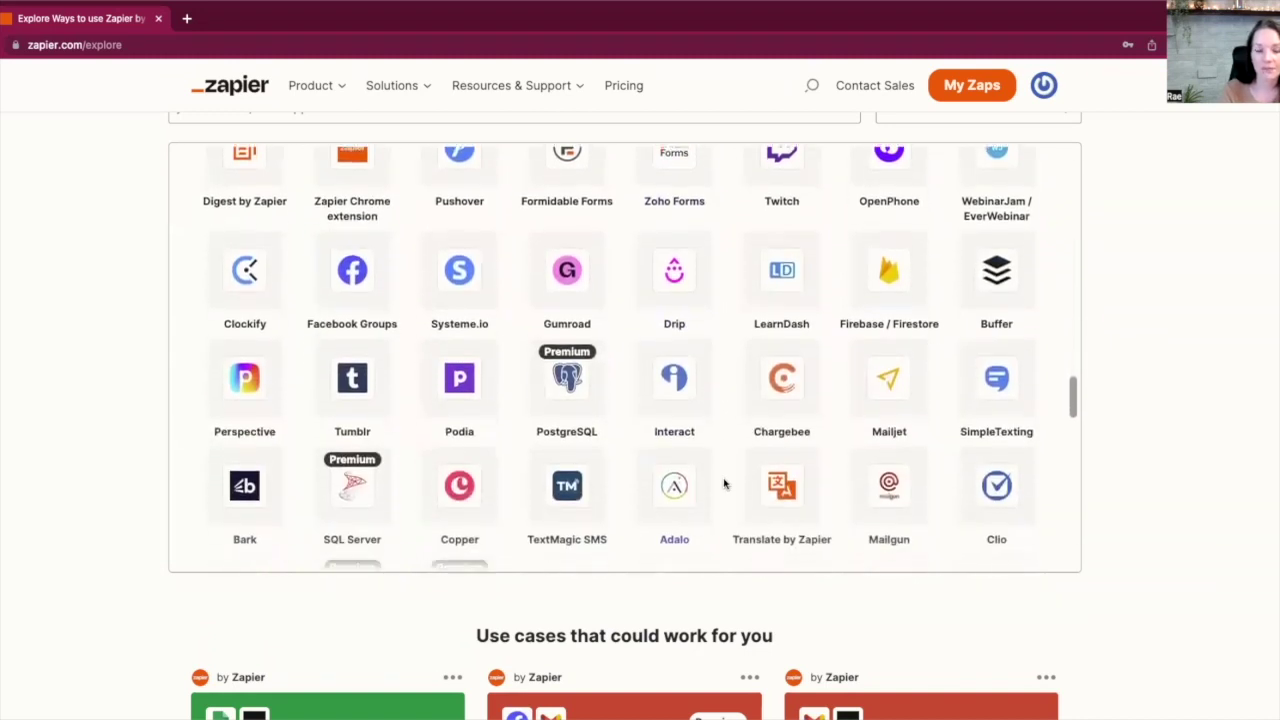
pyautogui.scroll(-1, 725, 484)
pyautogui.scroll(-1, 725, 484)
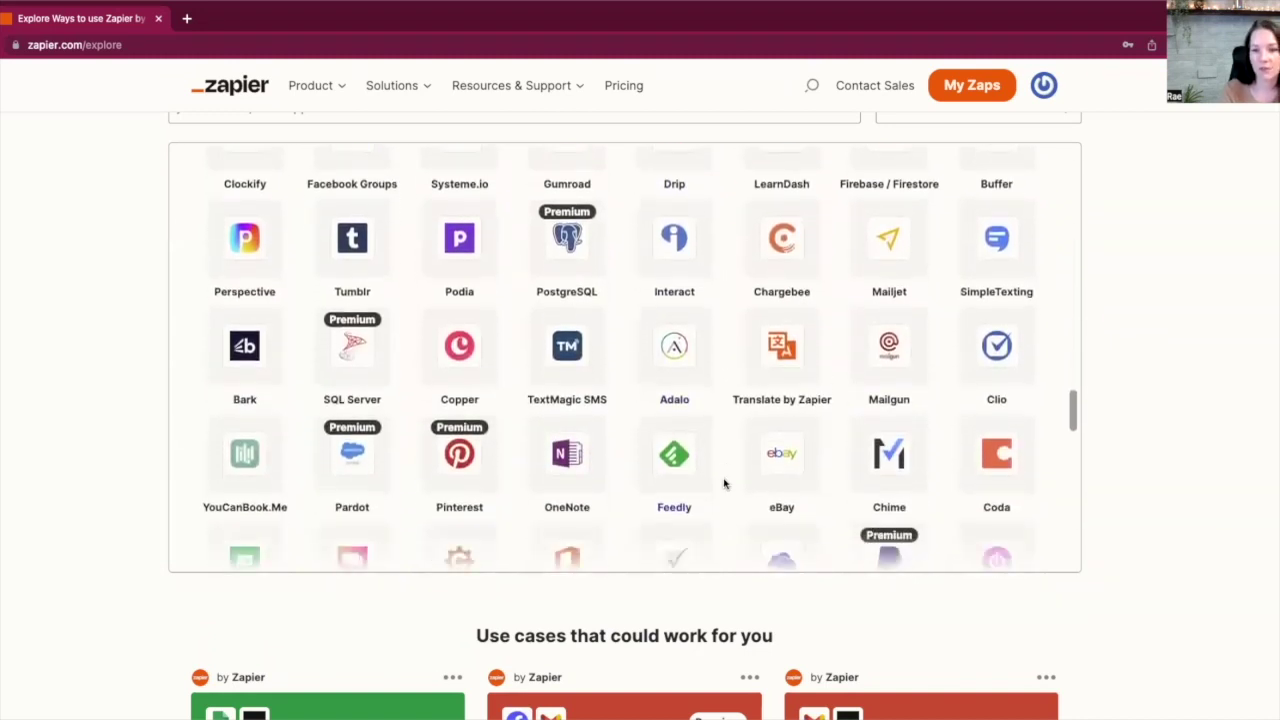
pyautogui.scroll(-2, 725, 486)
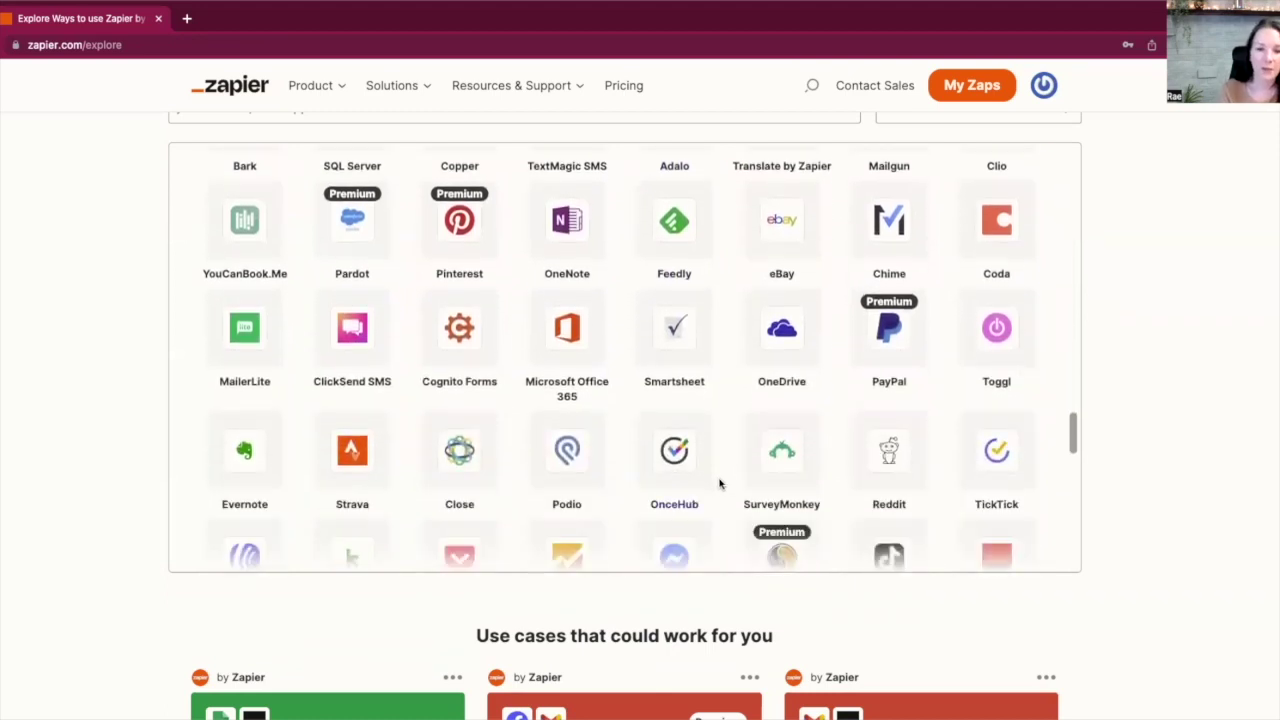
pyautogui.scroll(-2, 720, 484)
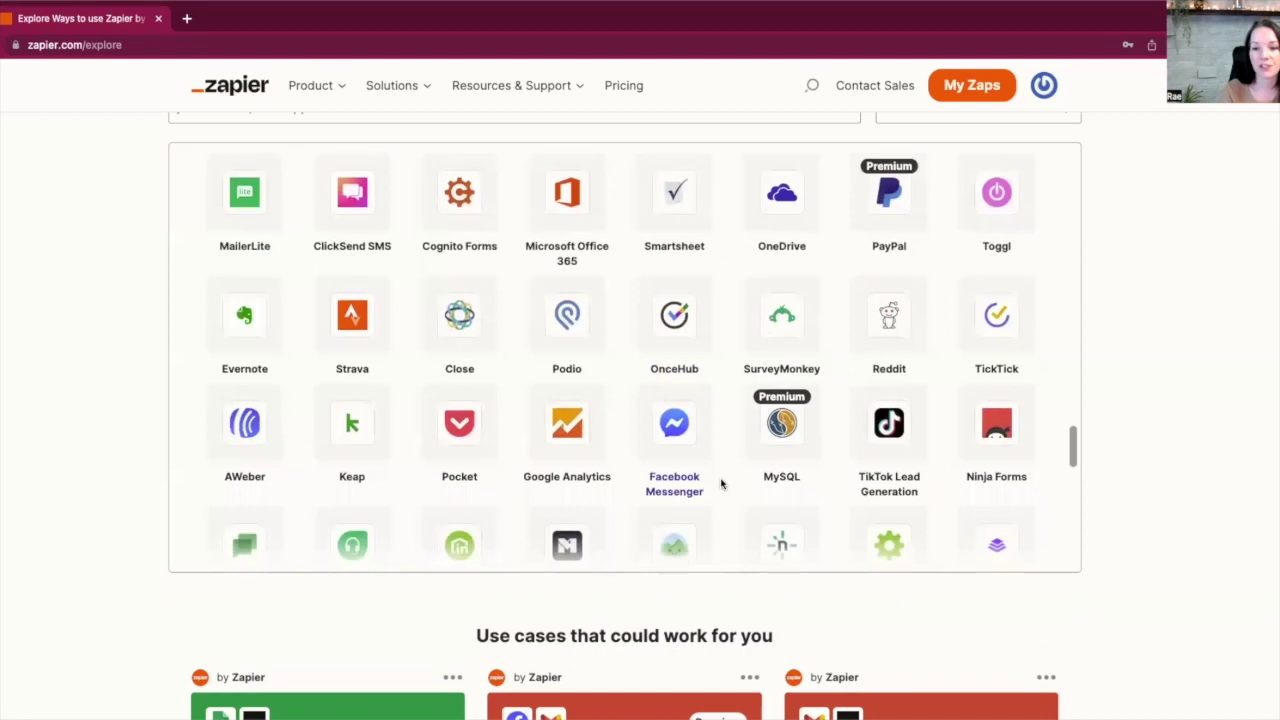
pyautogui.scroll(-1, 721, 484)
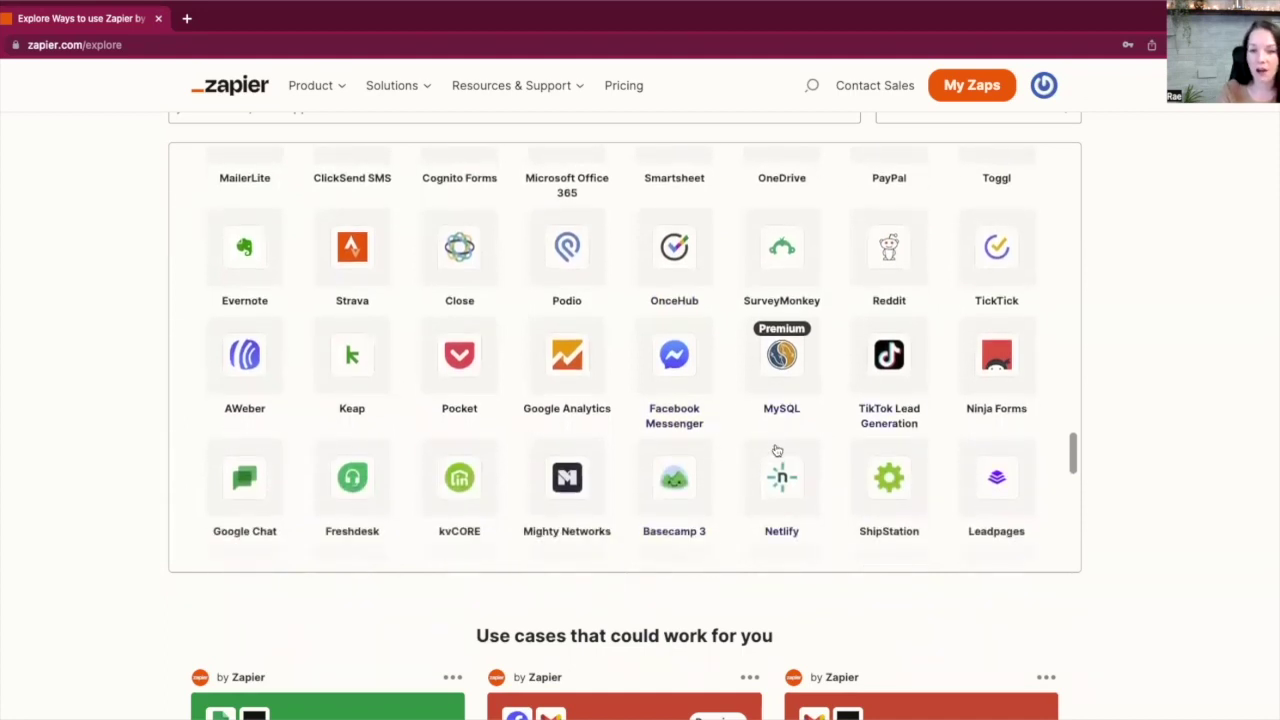
pyautogui.scroll(-2, 777, 451)
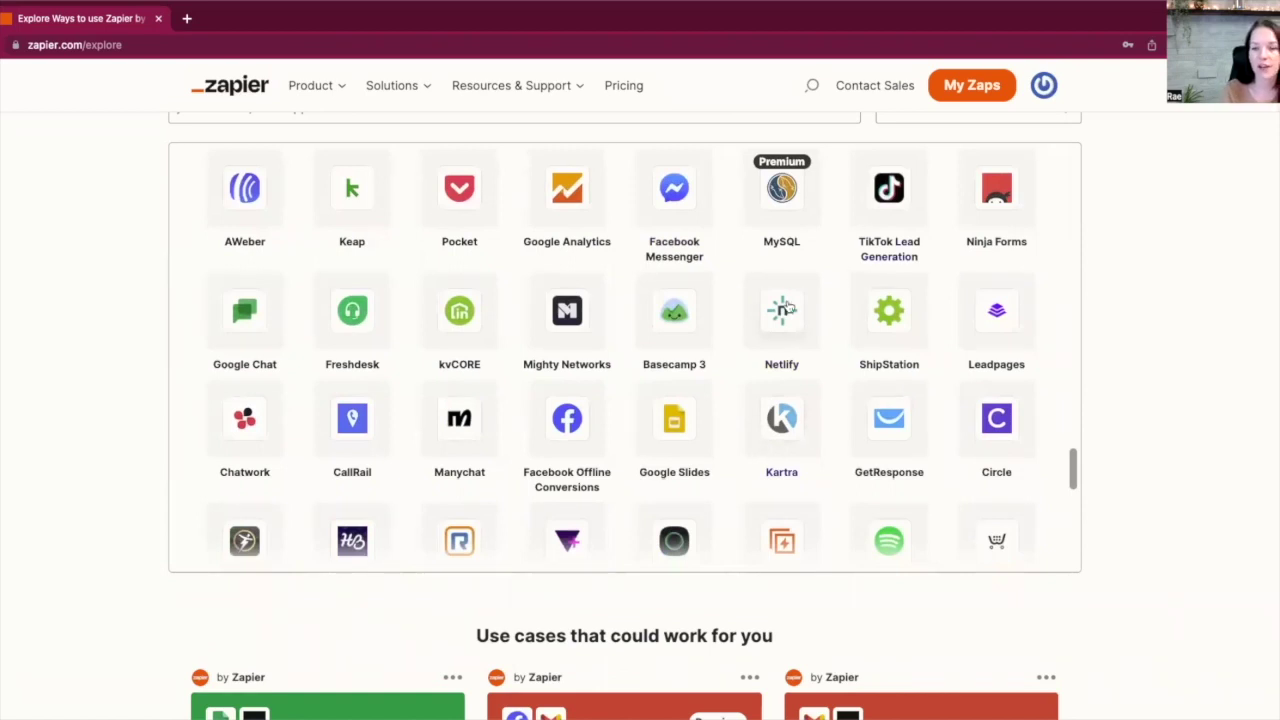
pyautogui.scroll(-1, 779, 454)
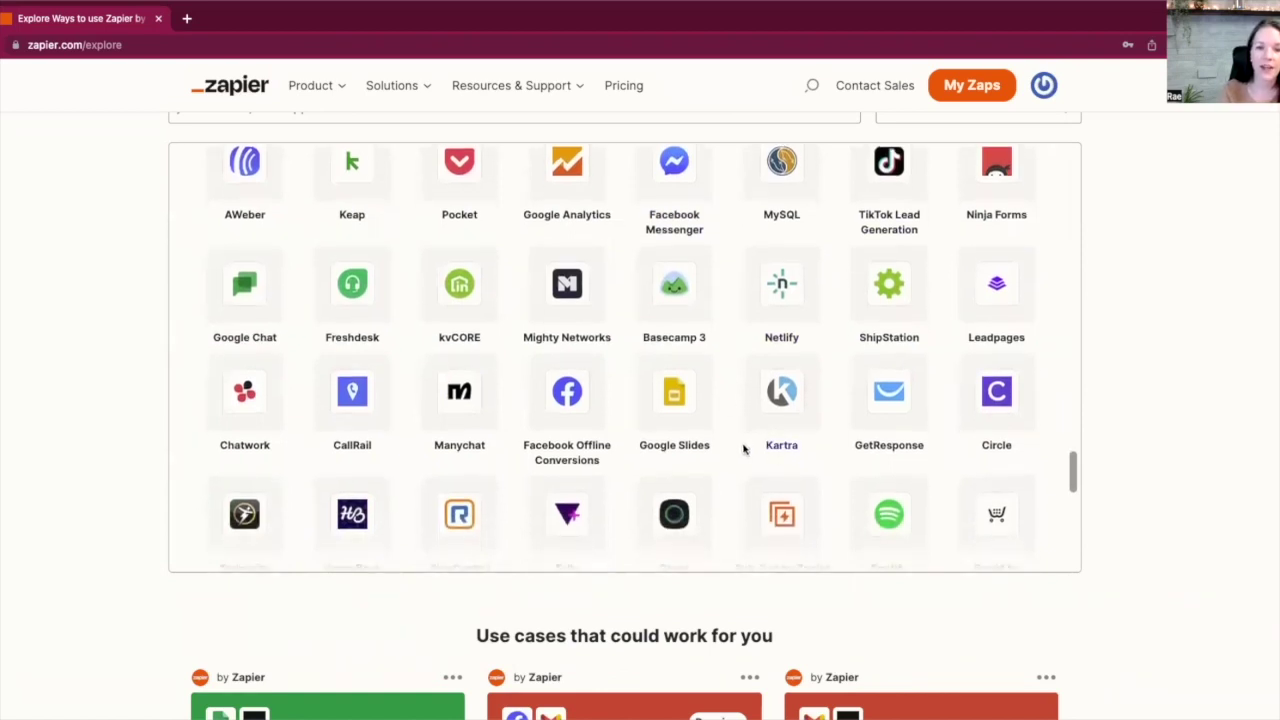
pyautogui.scroll(-2, 742, 451)
pyautogui.scroll(-5, 742, 451)
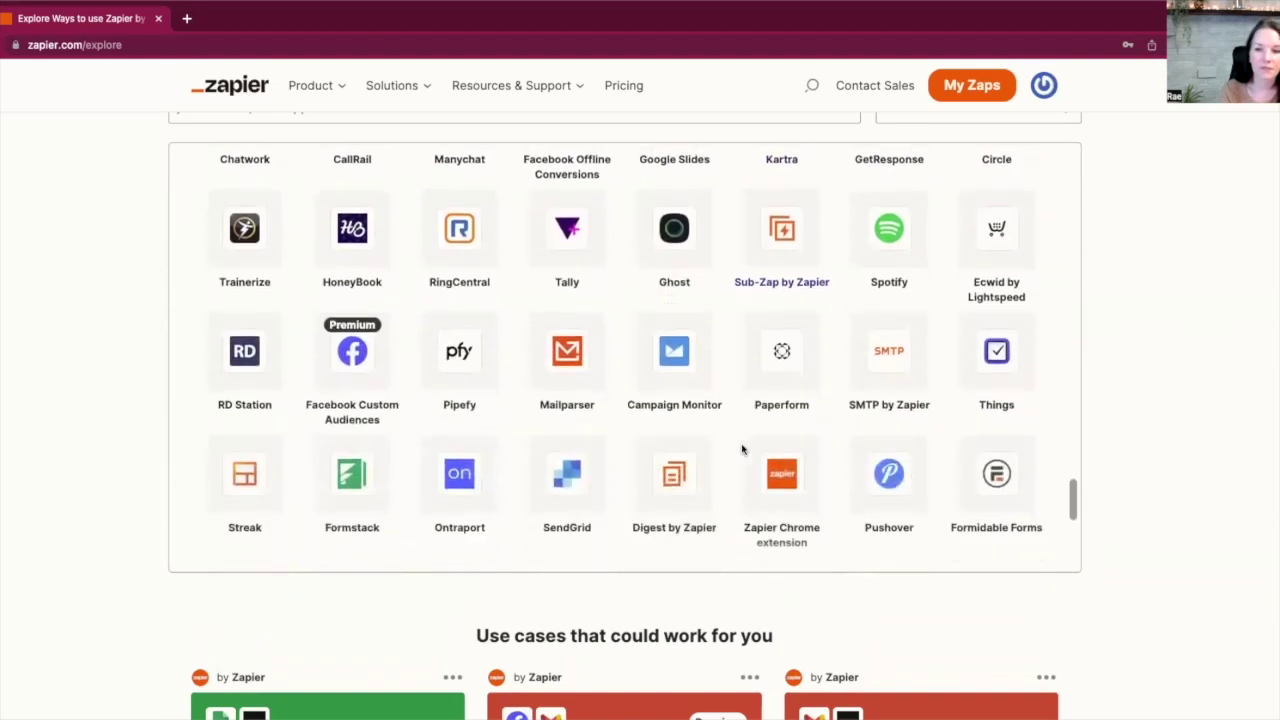
pyautogui.scroll(-3, 743, 451)
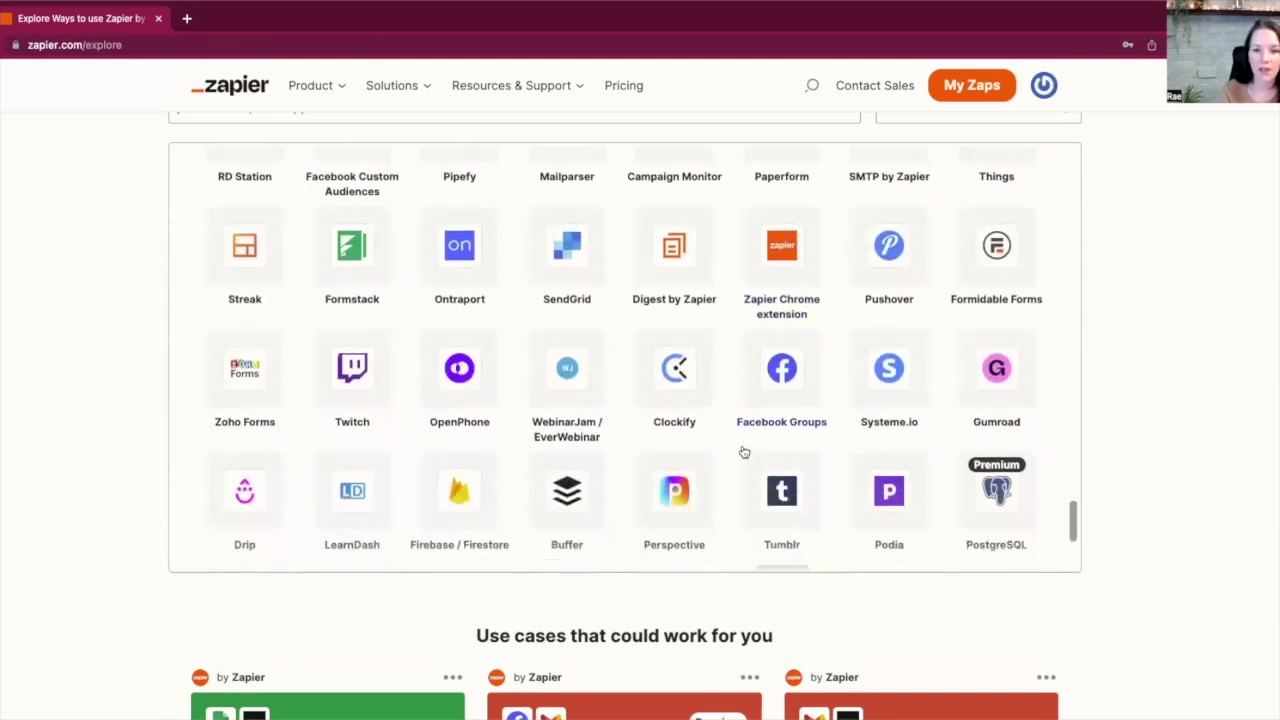
pyautogui.scroll(-2, 742, 451)
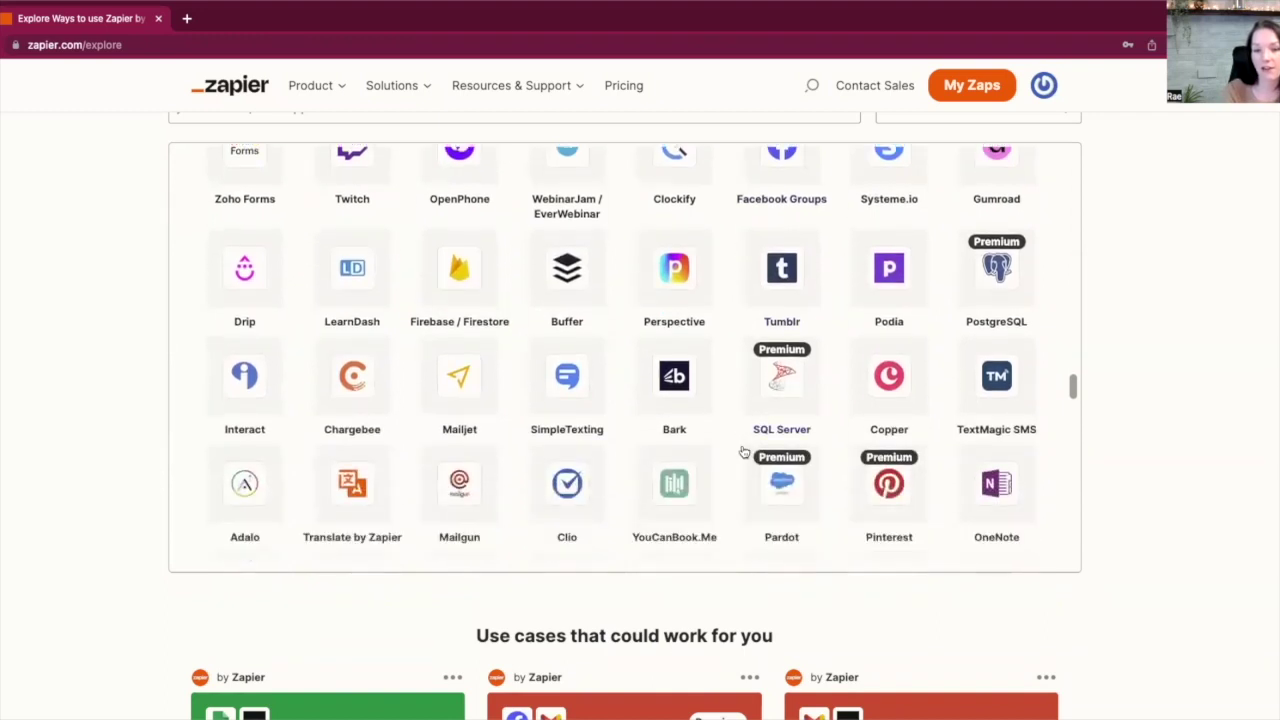
pyautogui.scroll(-2, 743, 455)
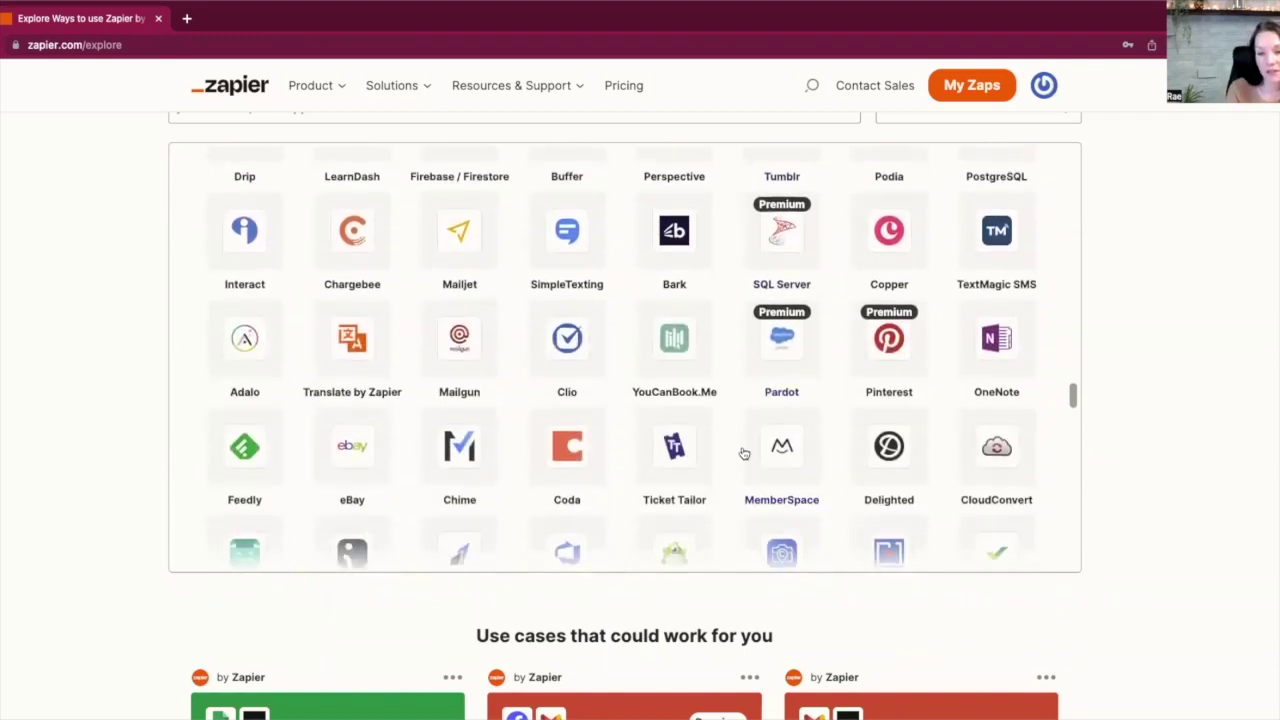
pyautogui.scroll(-1, 743, 453)
pyautogui.scroll(-1, 741, 453)
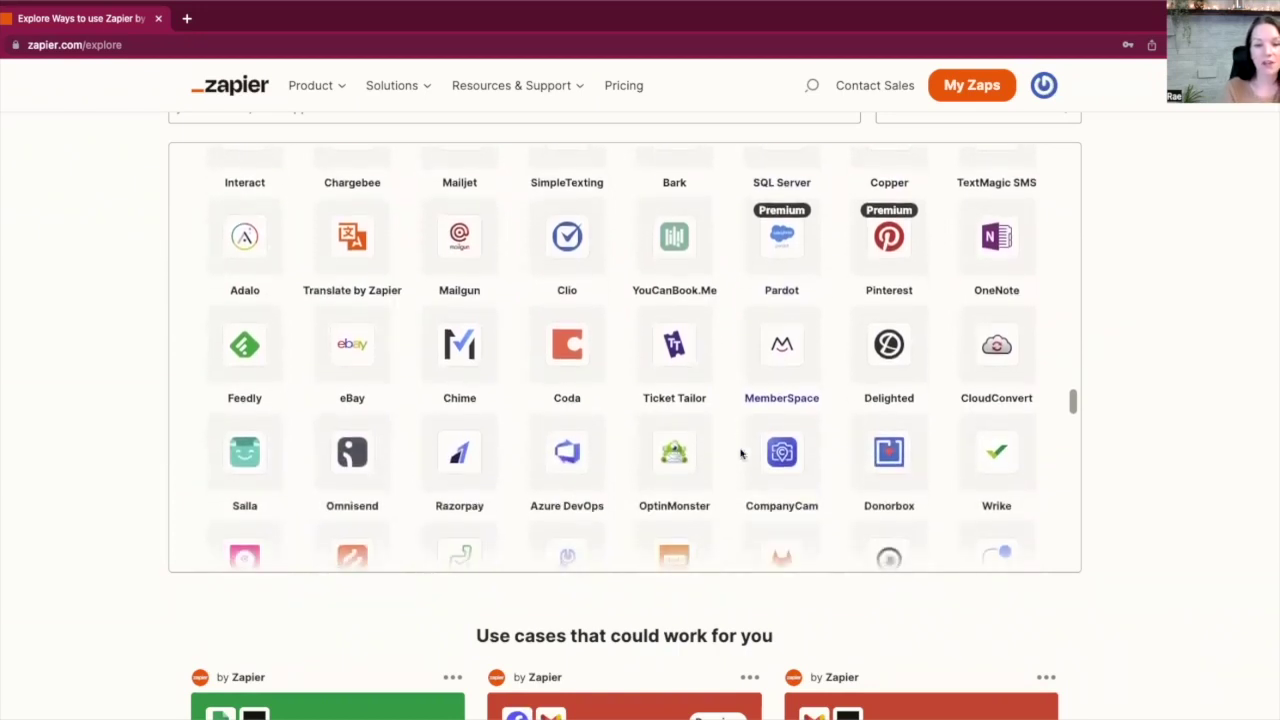